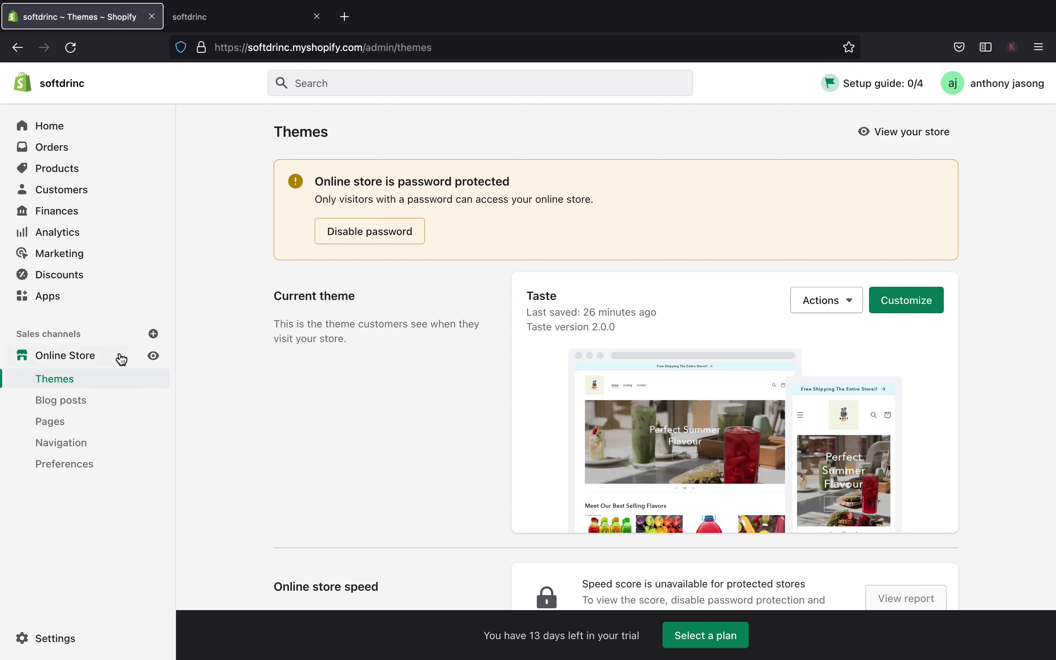
pyautogui.click(94, 355)
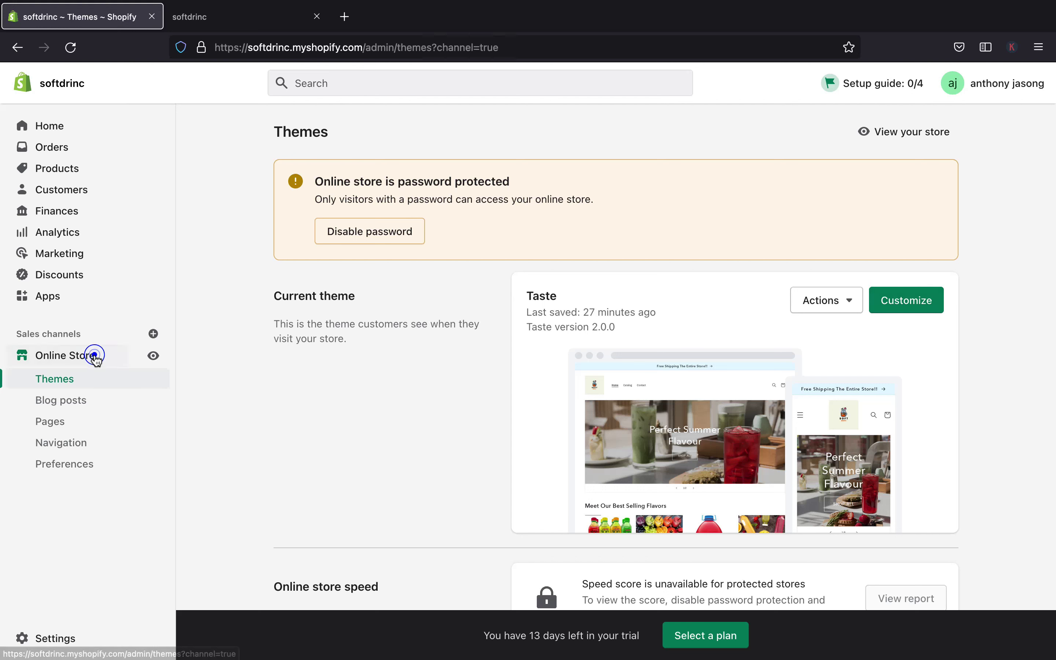
pyautogui.click(70, 356)
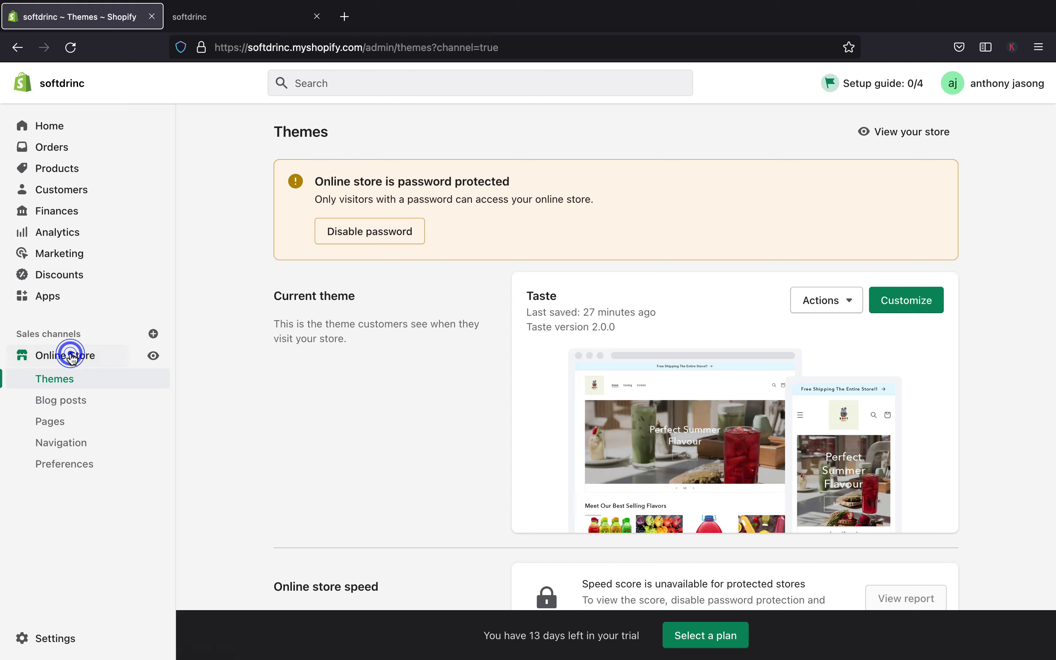
pyautogui.click(892, 304)
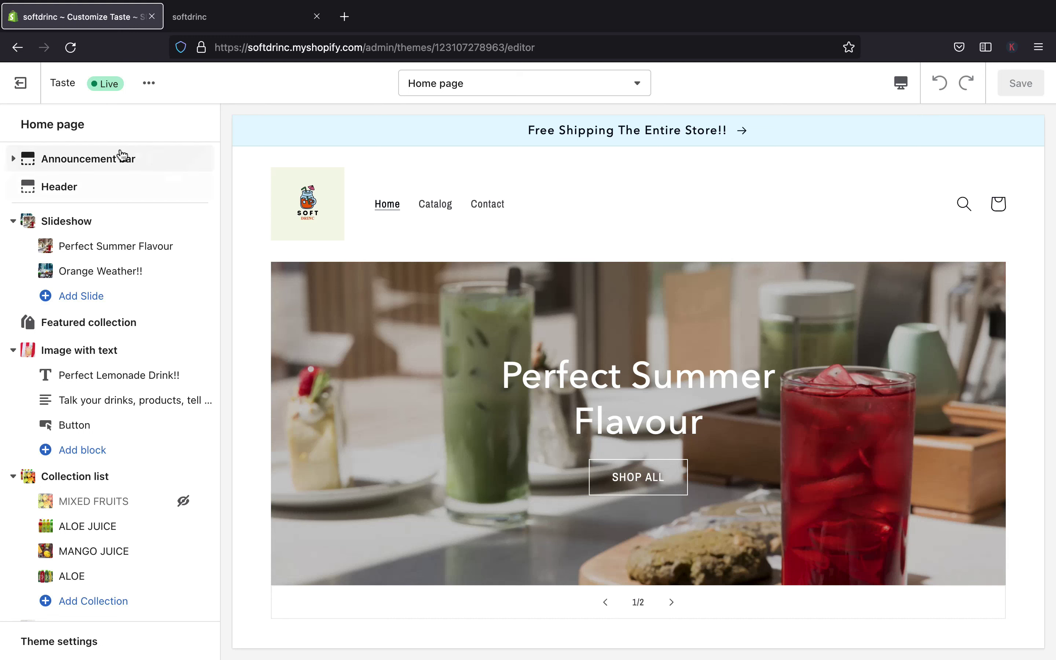
pyautogui.click(59, 81)
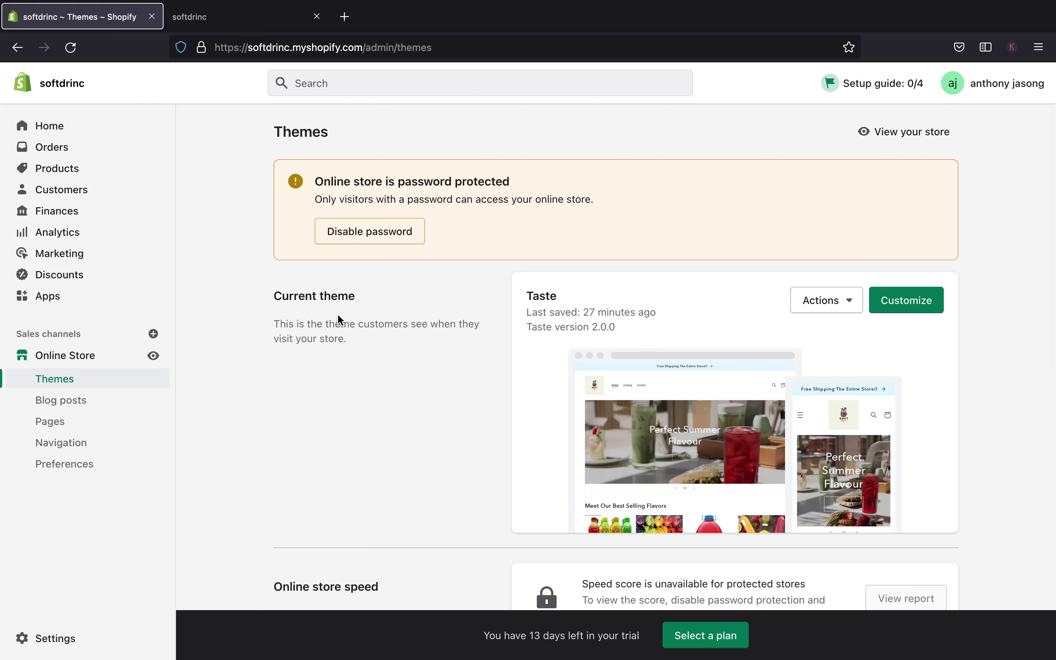
# Search the Shopify App Store for 'banner' apps (413 results), then return to the admin Apps page
pyautogui.click(55, 301)
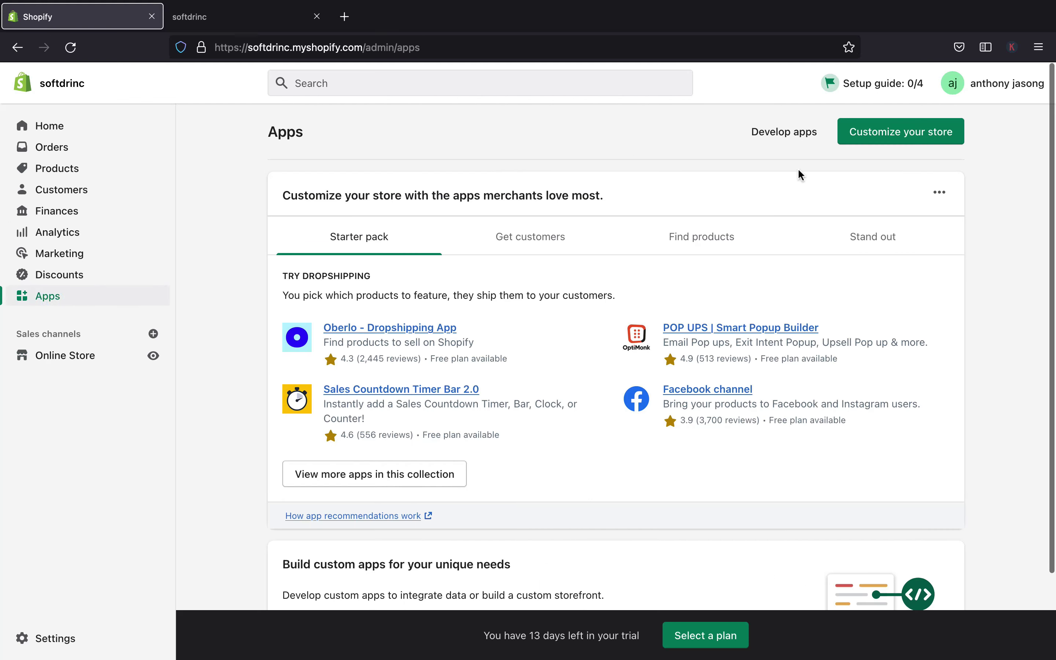
pyautogui.click(858, 132)
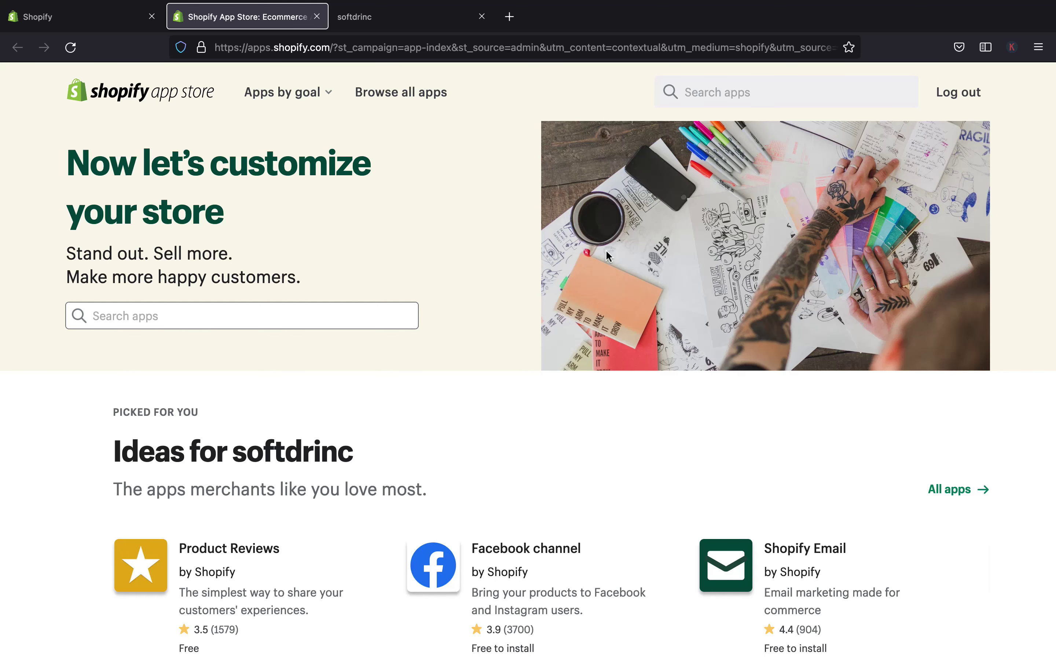
pyautogui.click(236, 308)
pyautogui.write('BANNE')
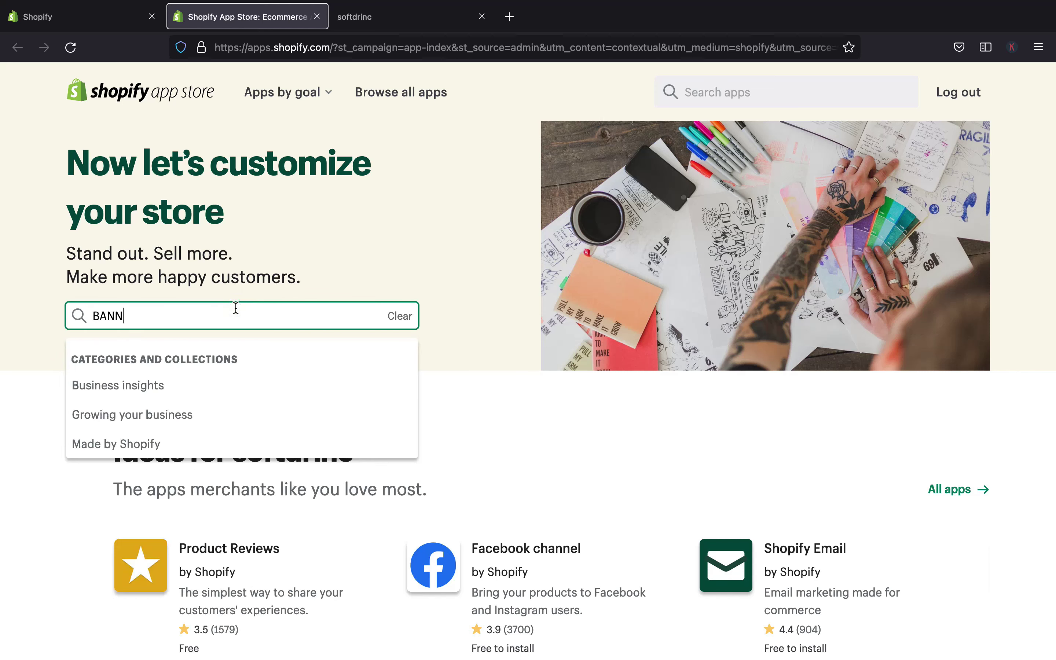
pyautogui.click(258, 353)
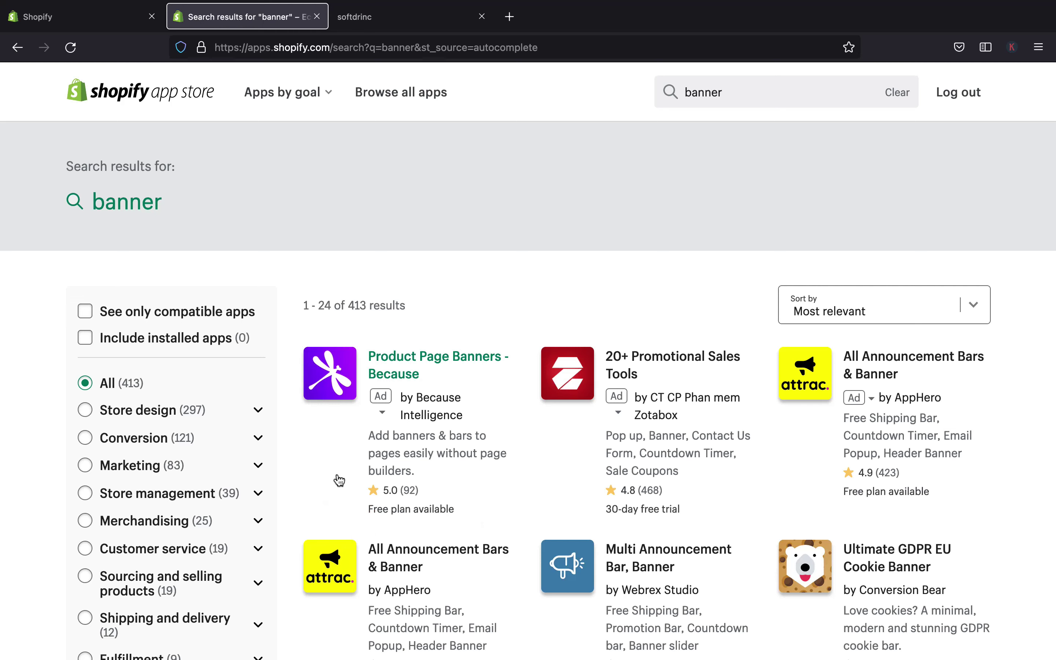
pyautogui.scroll(-3, 417, 574)
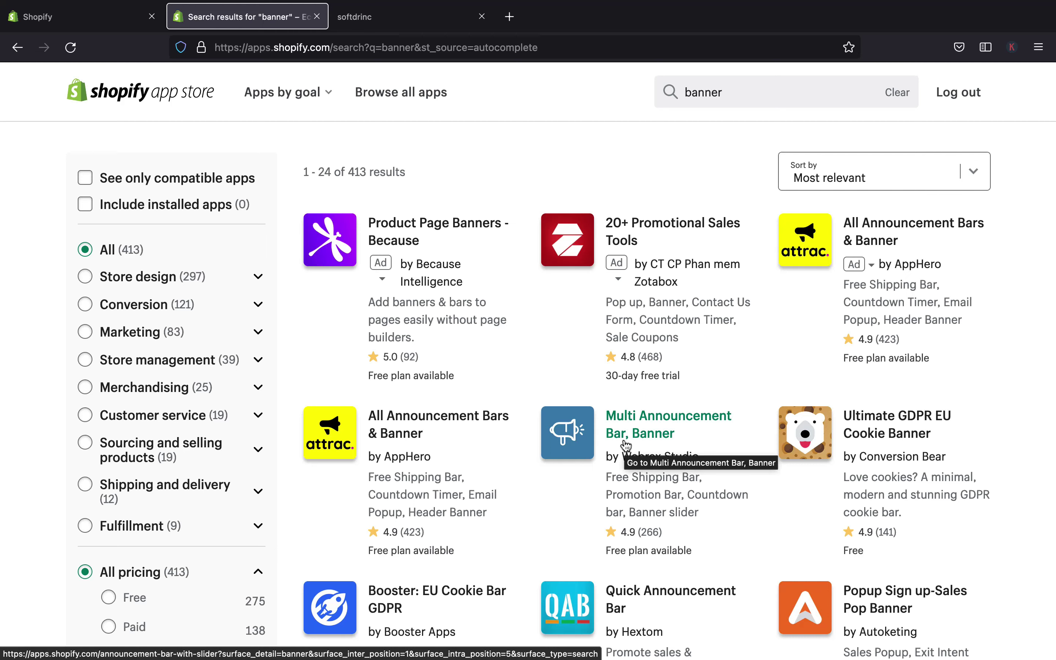
pyautogui.click(94, 18)
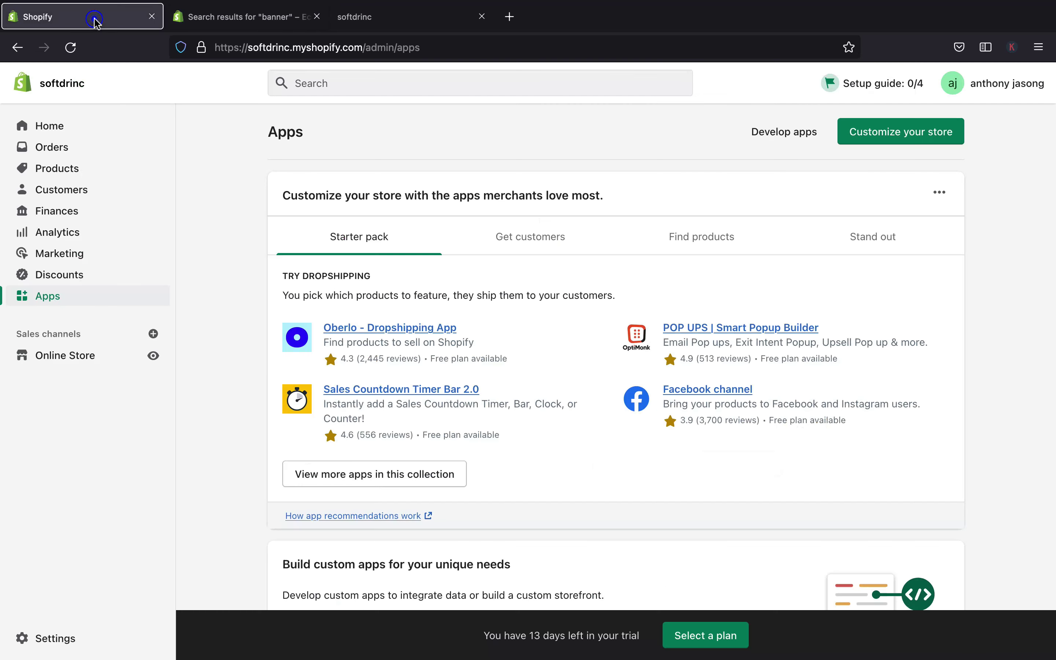
# Open the Taste theme editor and select the Announcement bar's free shipping announcement block
pyautogui.click(51, 357)
pyautogui.click(317, 16)
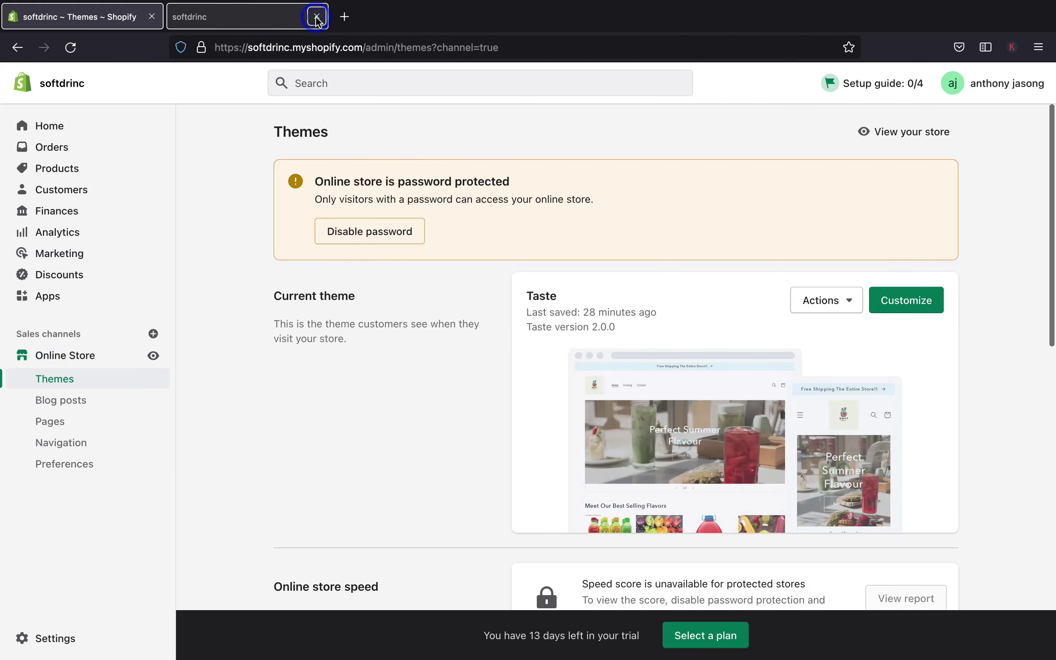
pyautogui.click(912, 299)
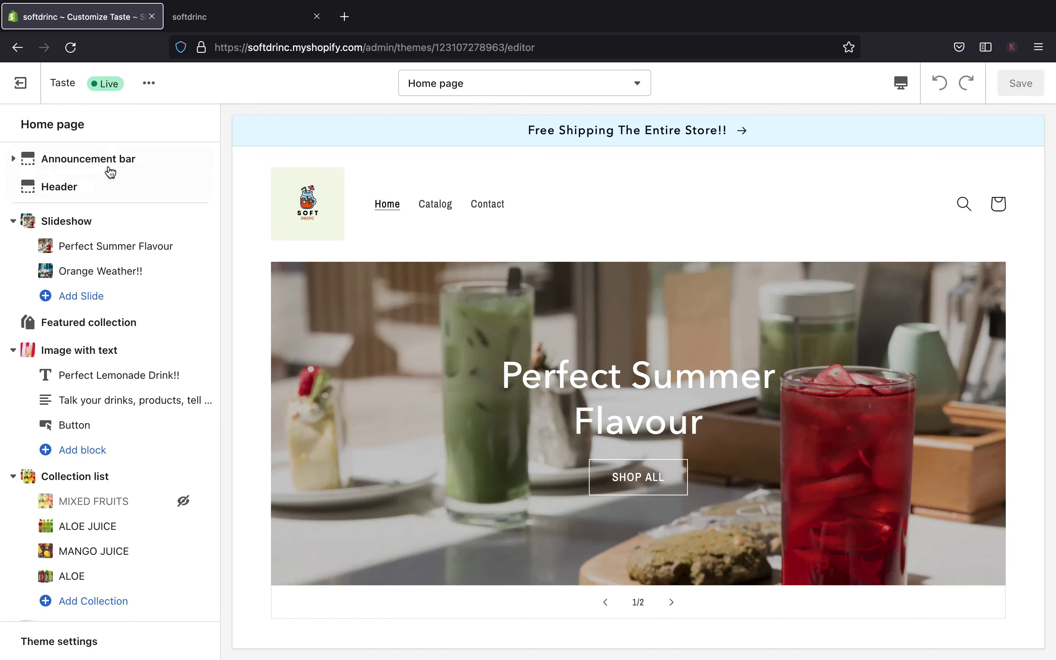
pyautogui.click(13, 158)
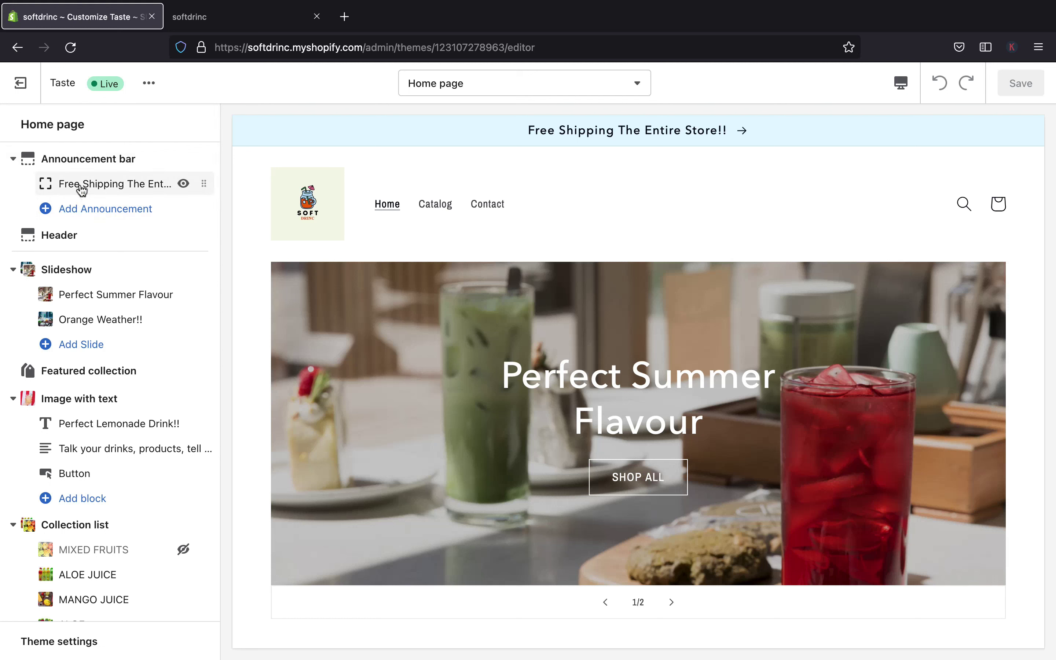
pyautogui.click(82, 188)
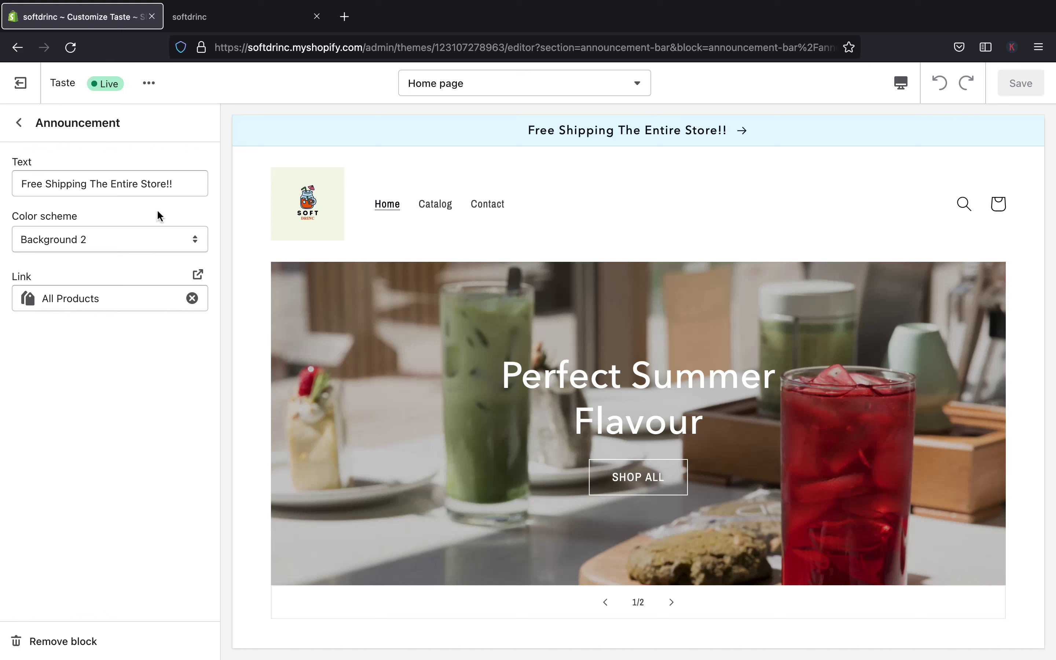
# Replace the announcement text with 'The Entire Store is 20% Off' and clear its All Products link
pyautogui.tripleClick(183, 188)
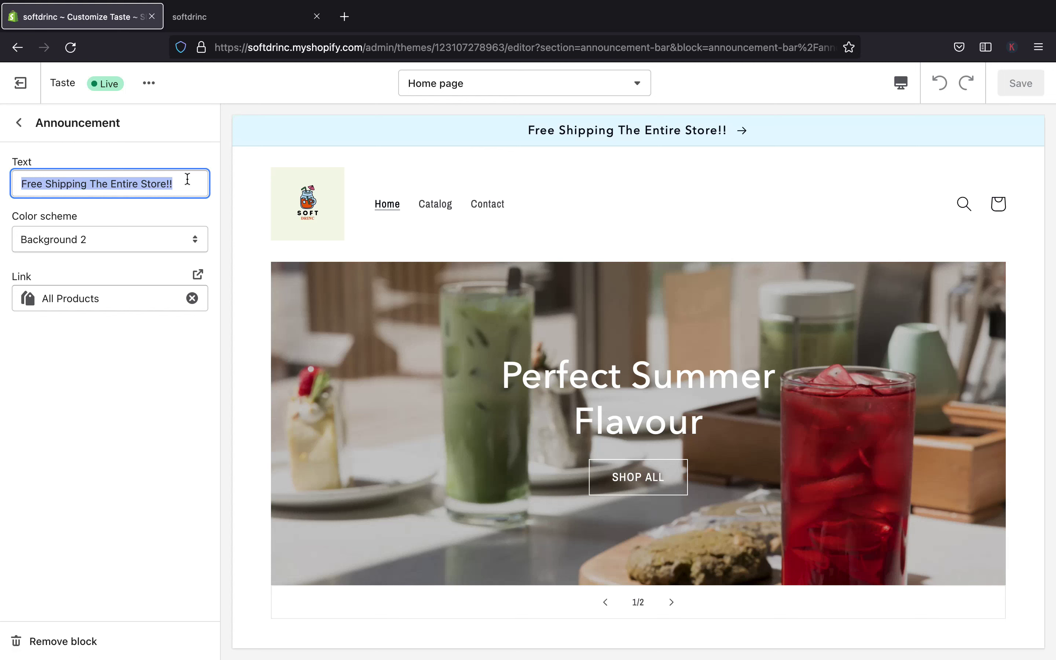
pyautogui.press('BackSpace')
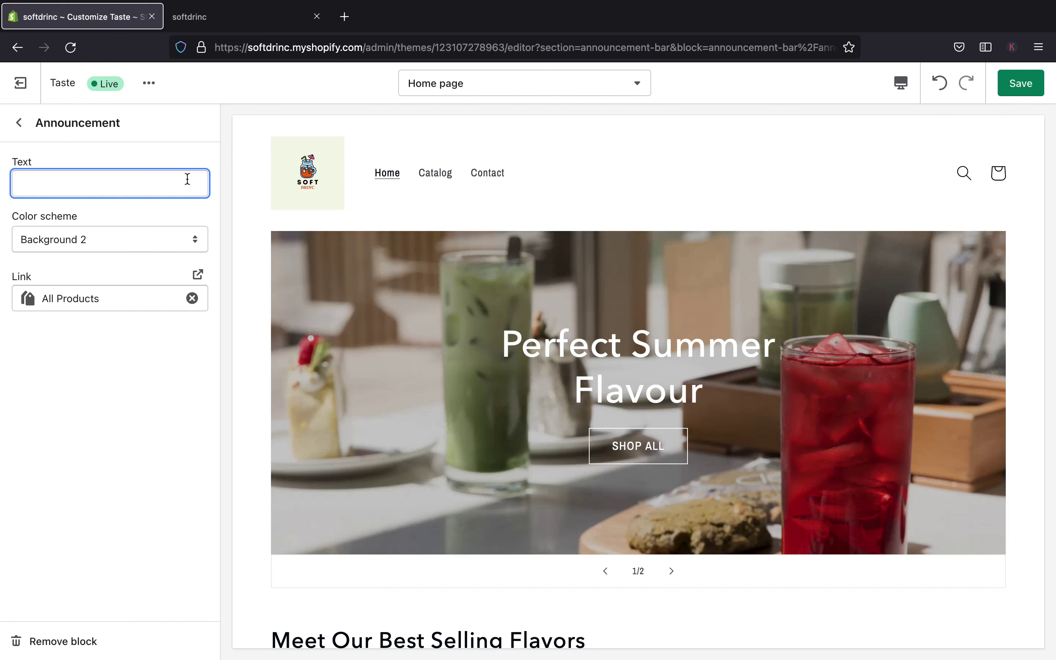
pyautogui.write('TH')
pyautogui.press('BackSpace')
pyautogui.write('he ')
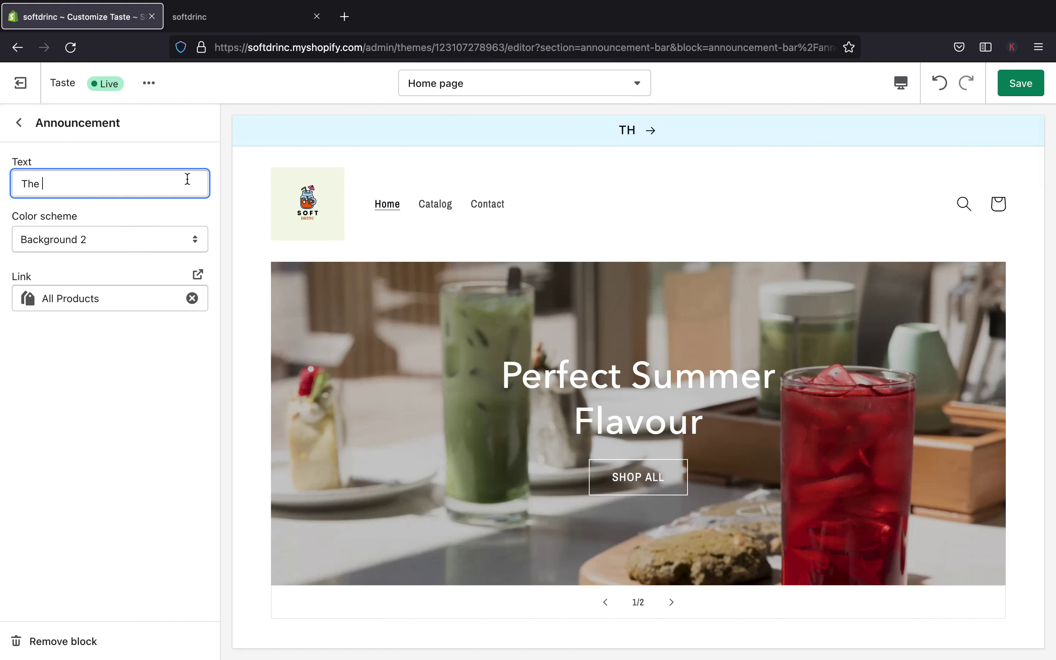
pyautogui.write('Enti')
pyautogui.write('r')
pyautogui.press('BackSpace')
pyautogui.write('ire')
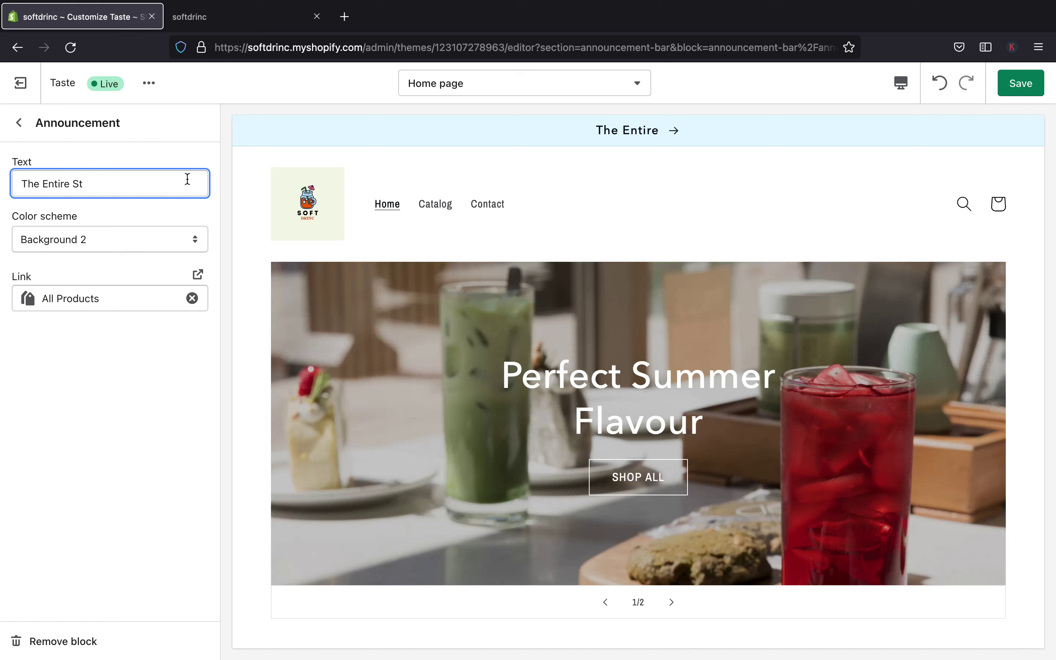
pyautogui.write('Store is 20% Off')
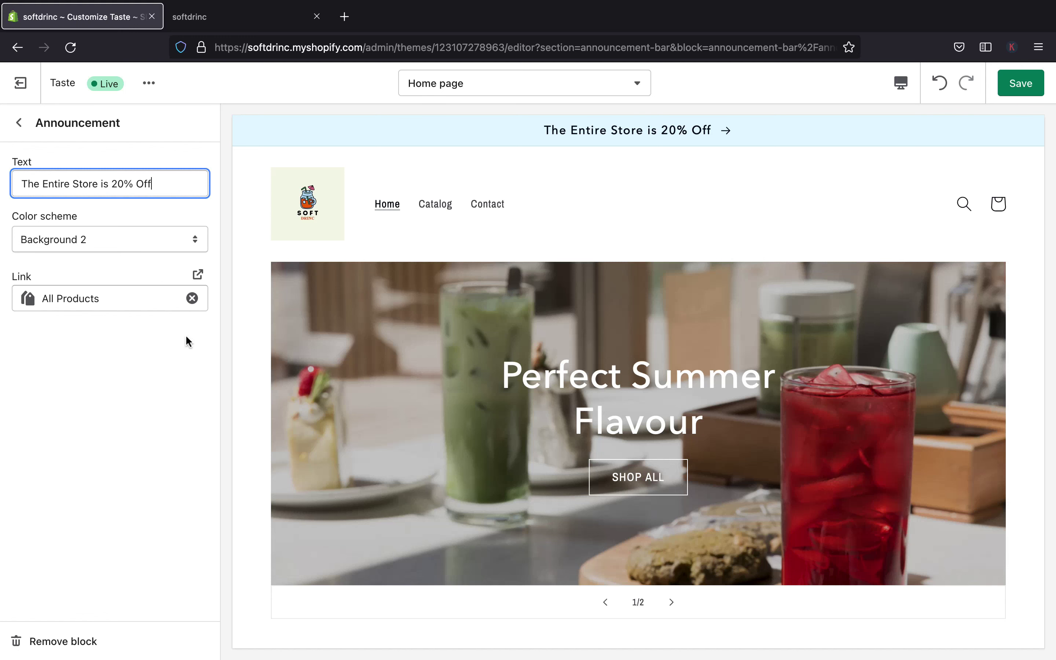
pyautogui.click(193, 298)
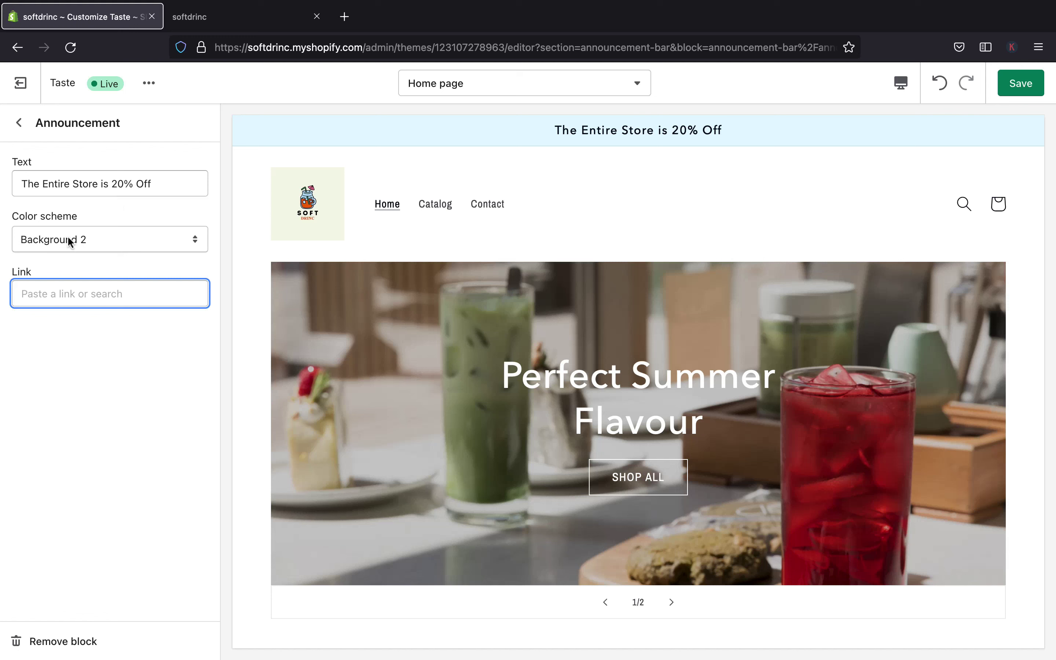
pyautogui.click(193, 239)
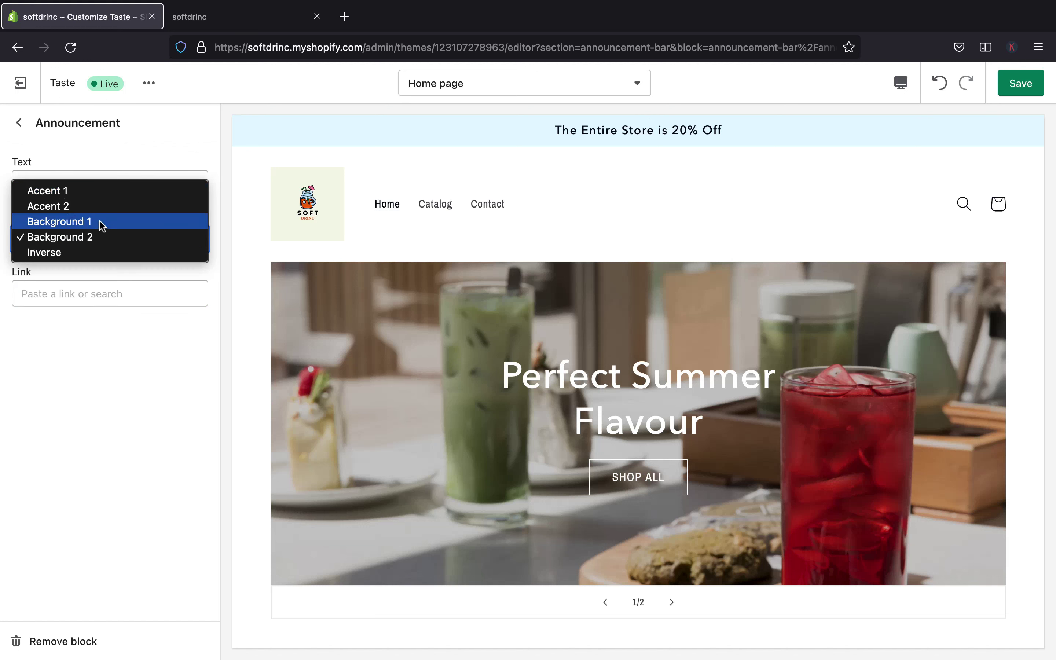
pyautogui.click(65, 254)
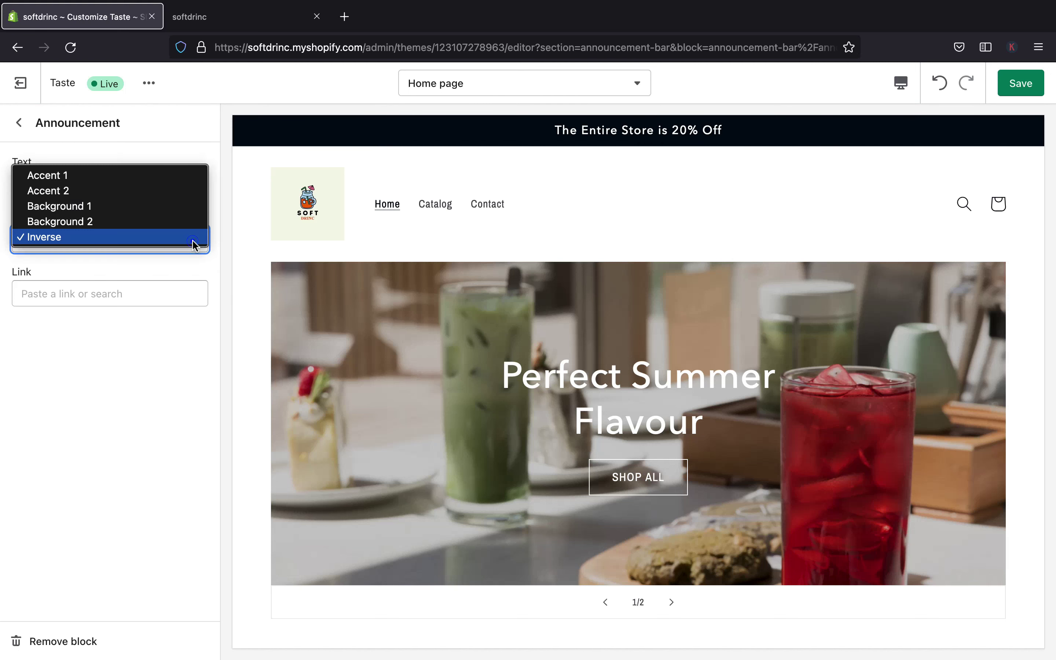
pyautogui.click(132, 222)
pyautogui.click(193, 243)
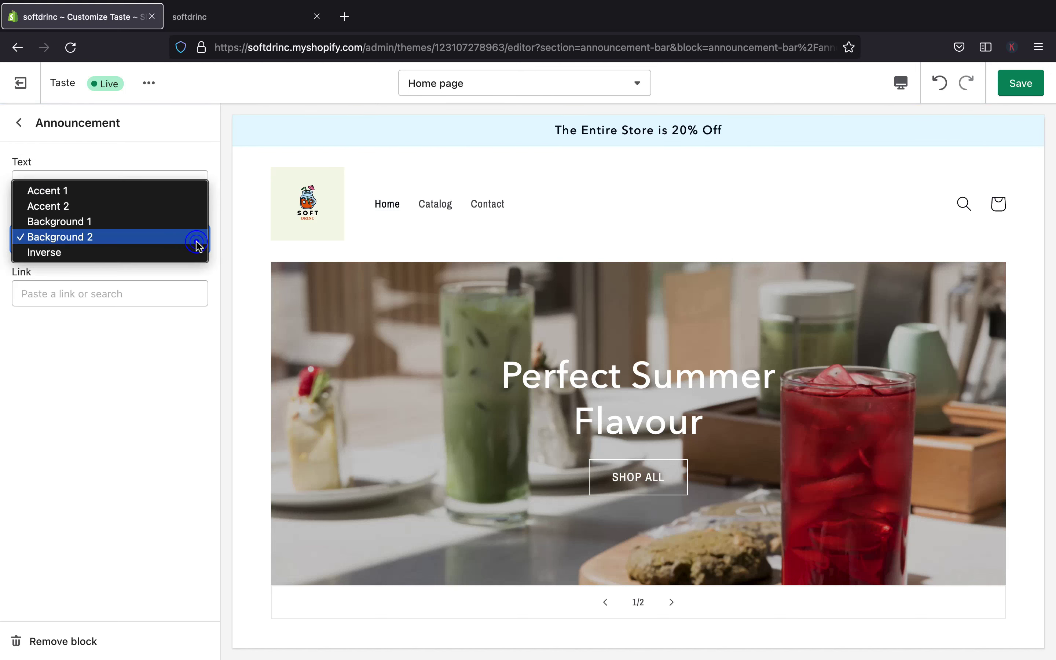
pyautogui.click(172, 219)
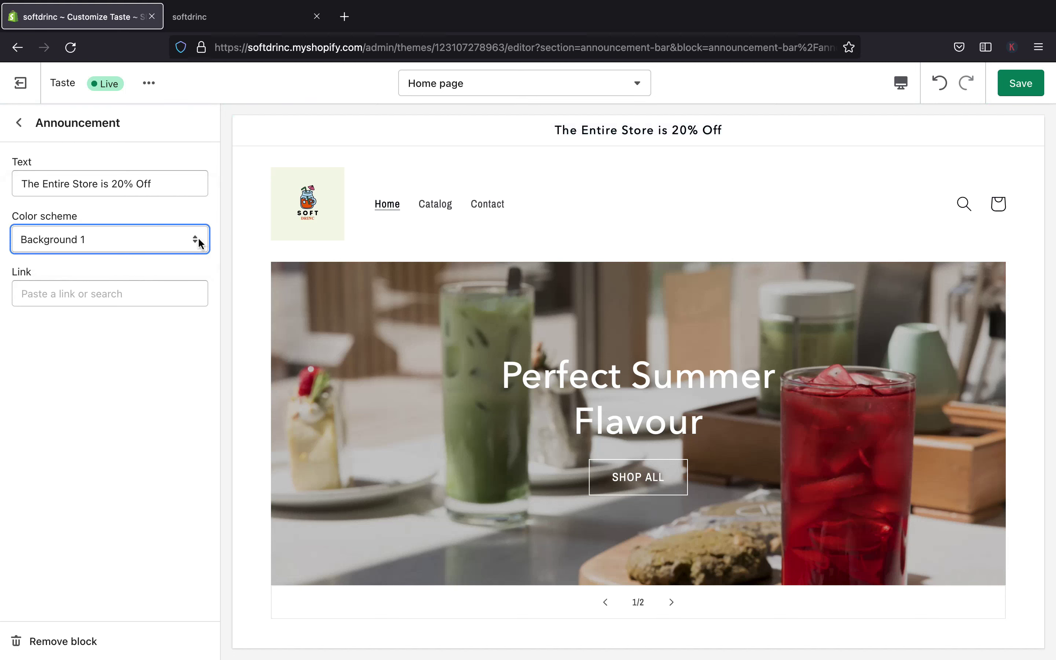
pyautogui.click(195, 239)
pyautogui.click(164, 220)
pyautogui.click(193, 239)
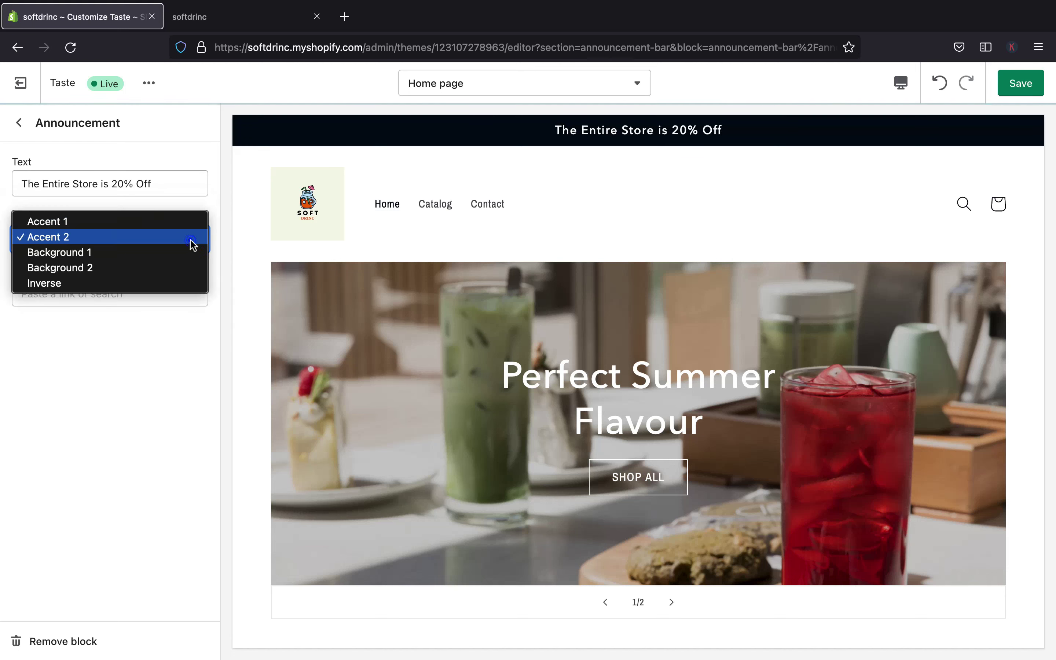
pyautogui.click(139, 218)
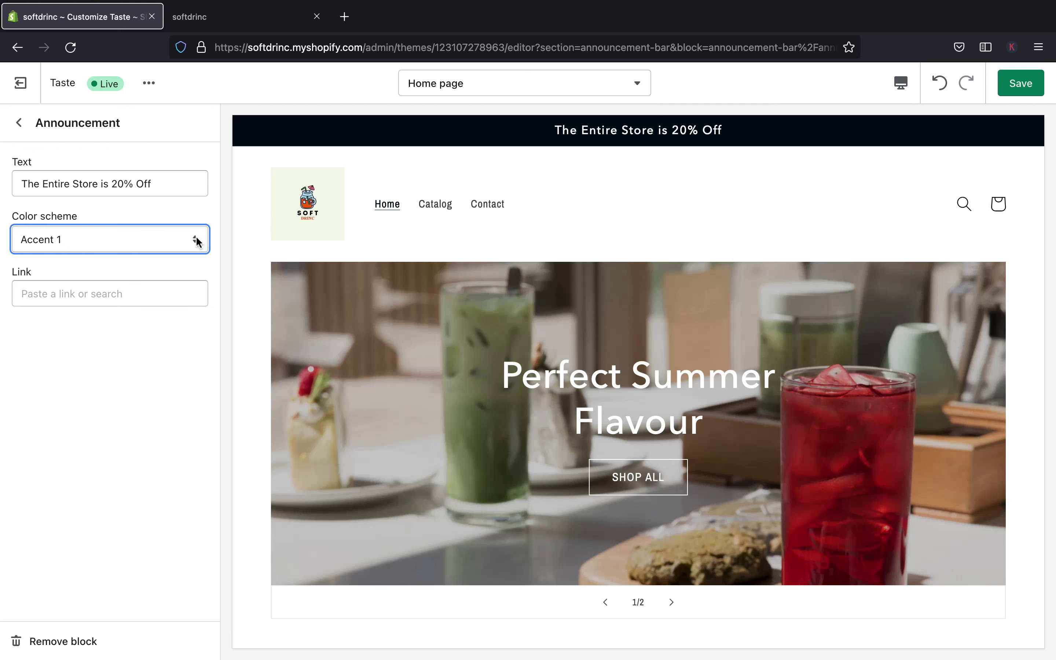
pyautogui.click(196, 241)
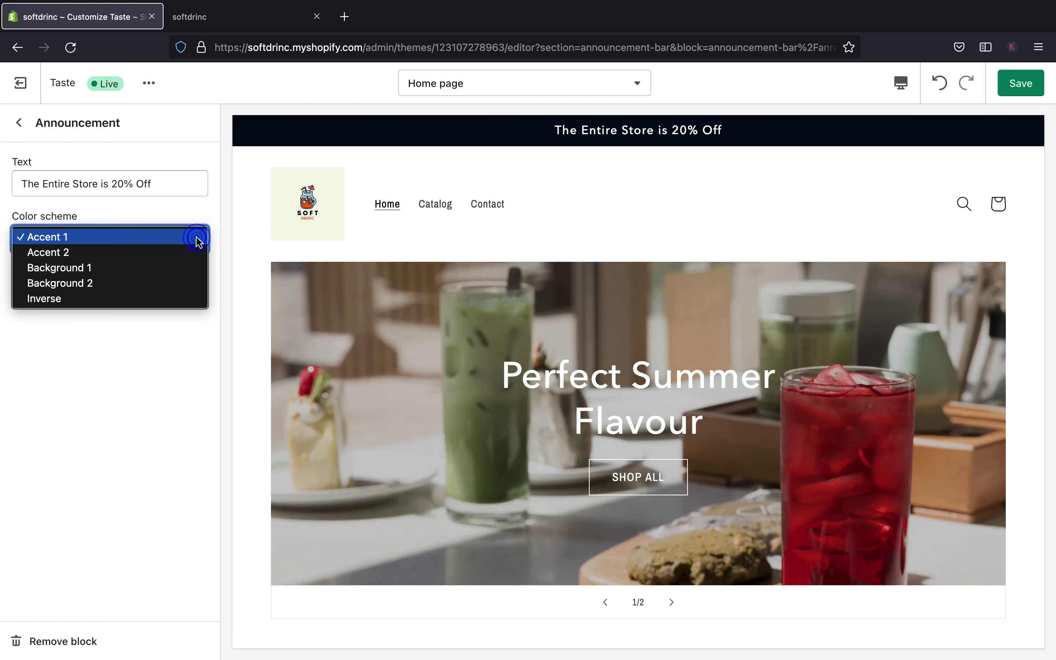
pyautogui.click(126, 283)
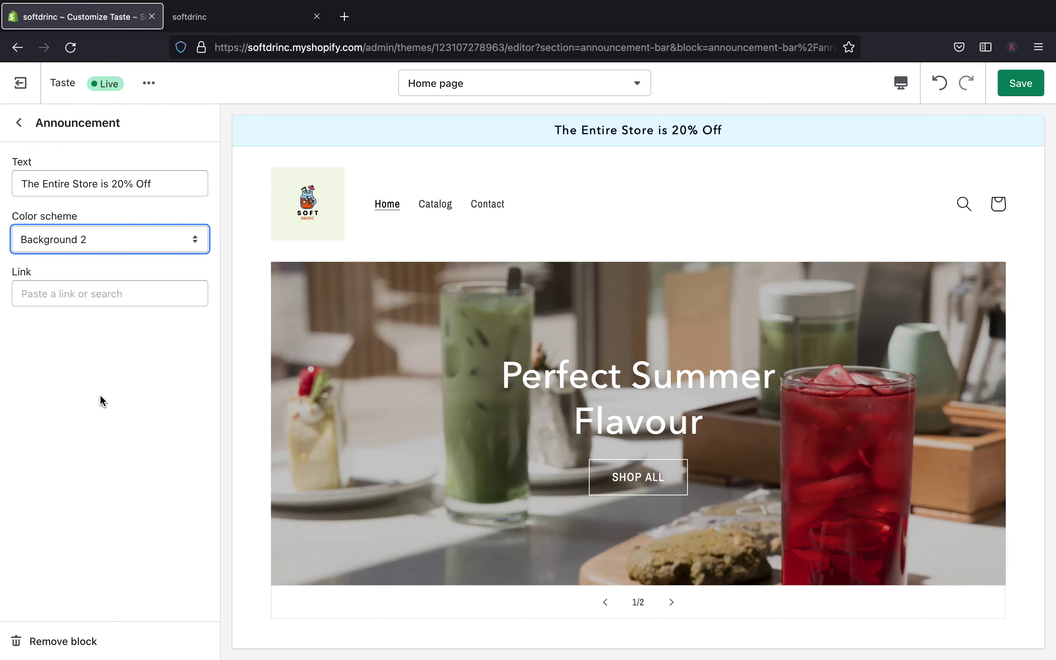
# Bring up the link destination menu for the announcement's Link field
pyautogui.click(49, 297)
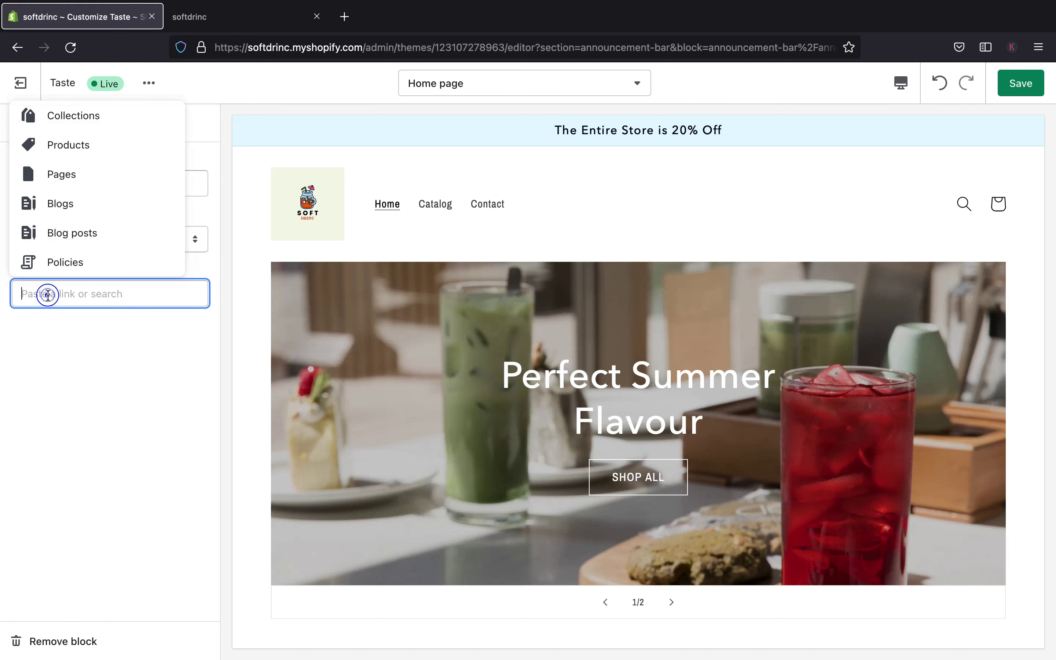
pyautogui.click(104, 348)
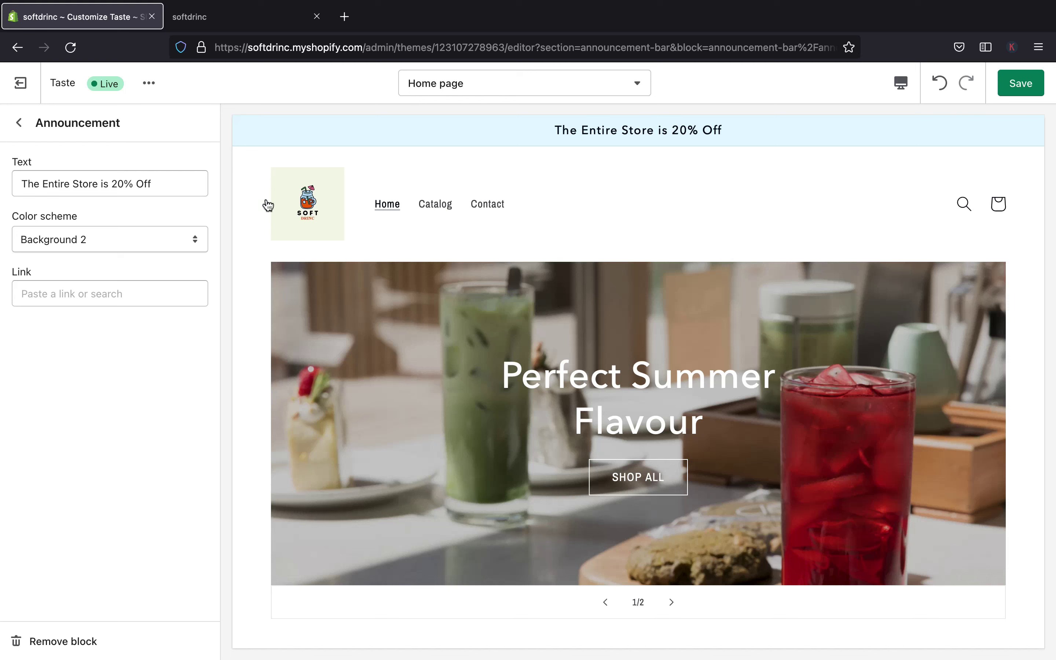
pyautogui.click(120, 292)
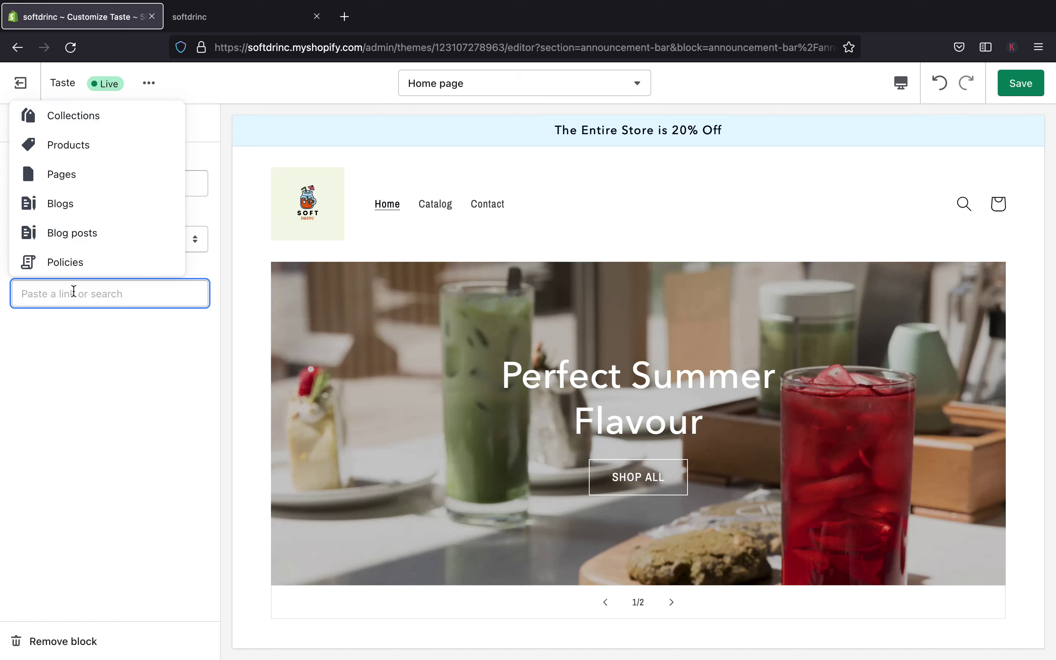
pyautogui.click(91, 150)
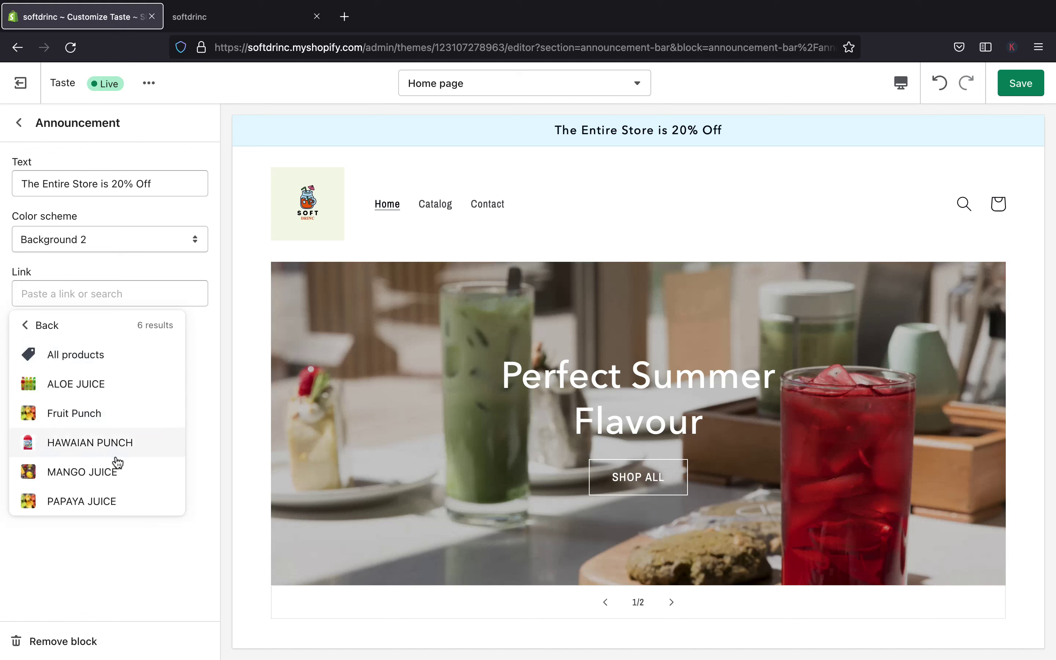
pyautogui.click(25, 326)
pyautogui.click(81, 119)
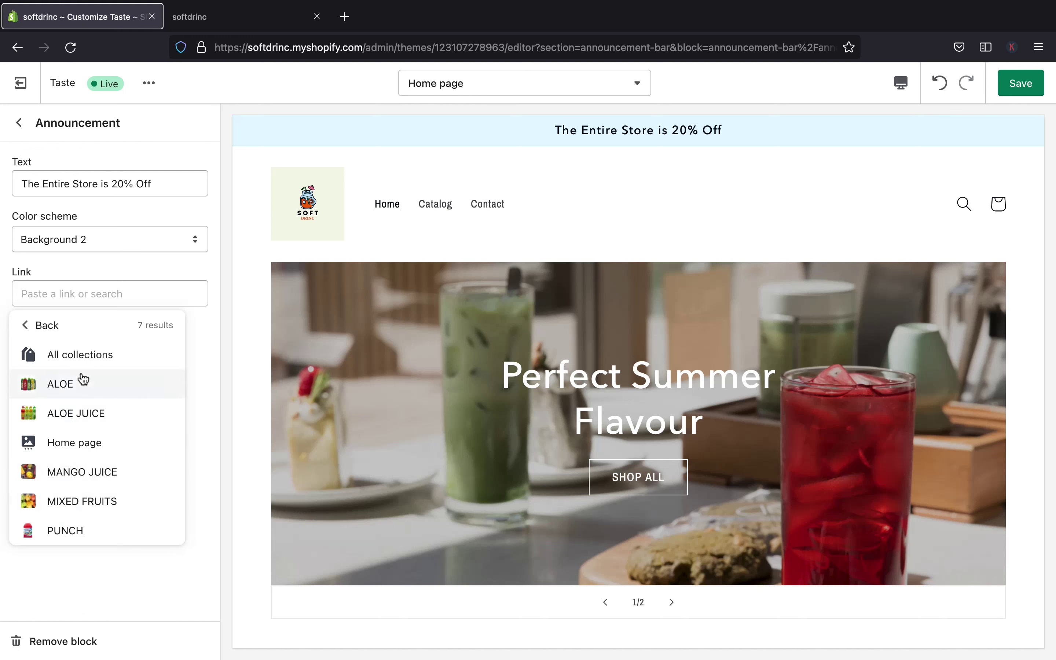
pyautogui.click(30, 328)
pyautogui.click(81, 146)
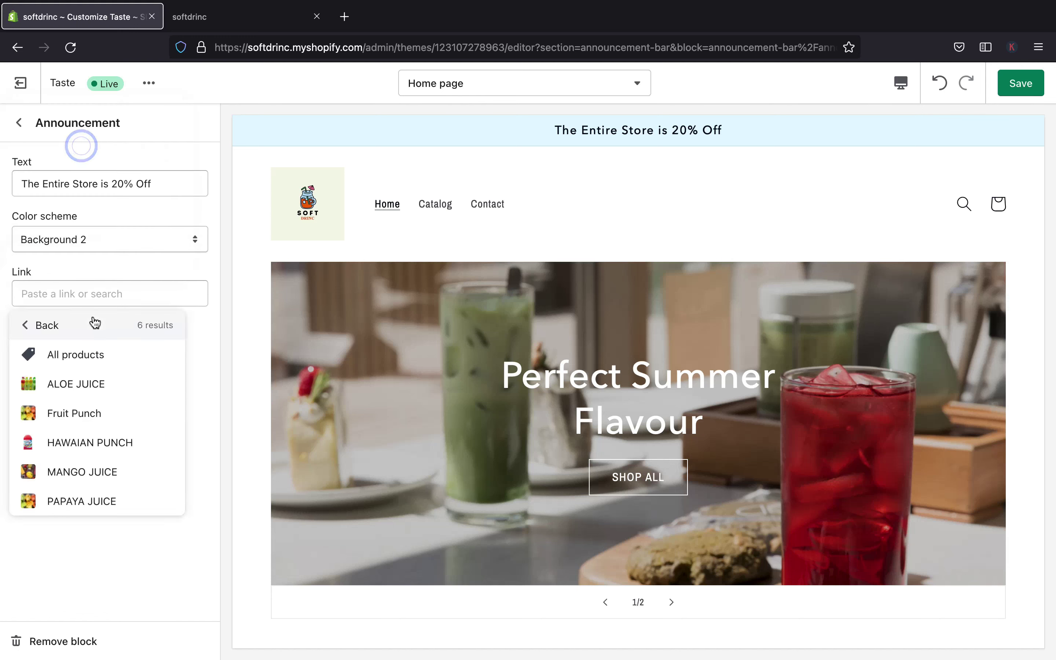
pyautogui.click(89, 355)
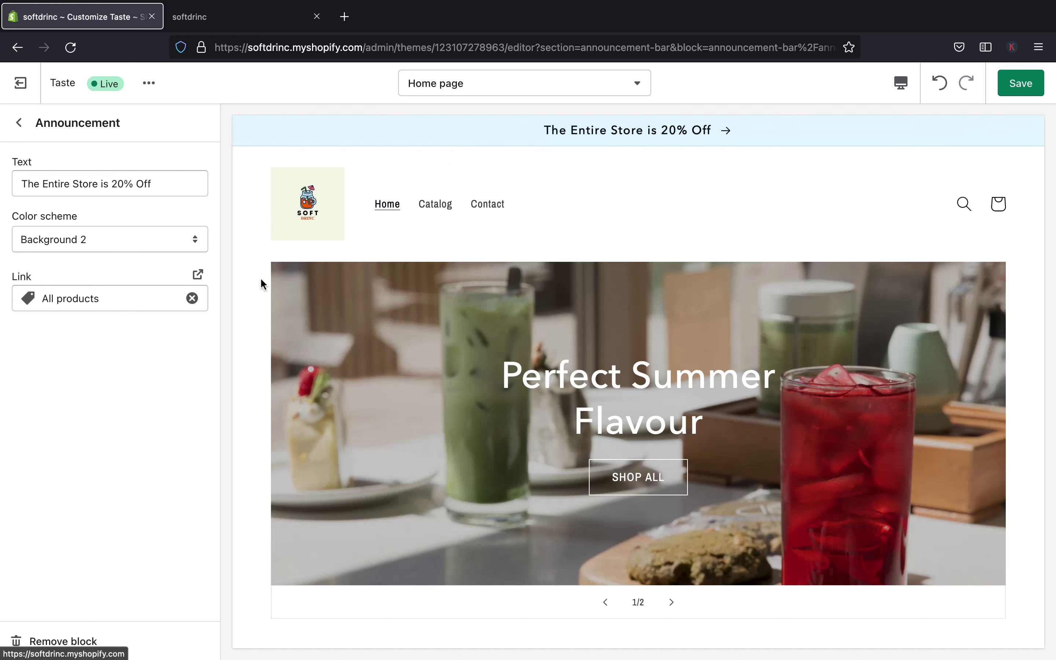
pyautogui.click(191, 299)
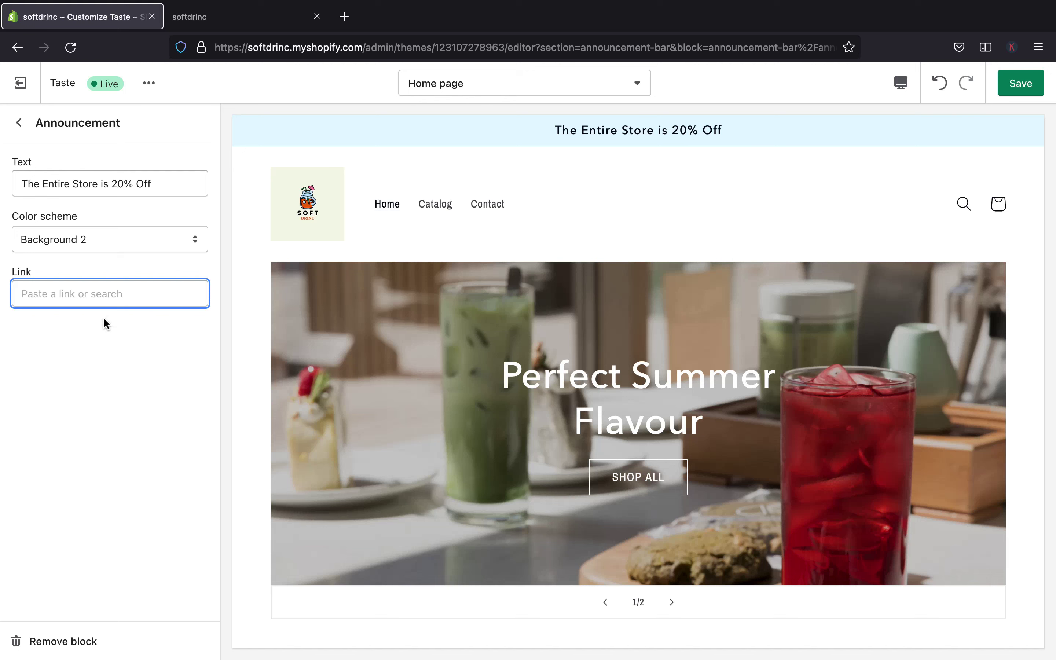
# Point the announcement link to Products > All products and save the theme
pyautogui.click(97, 290)
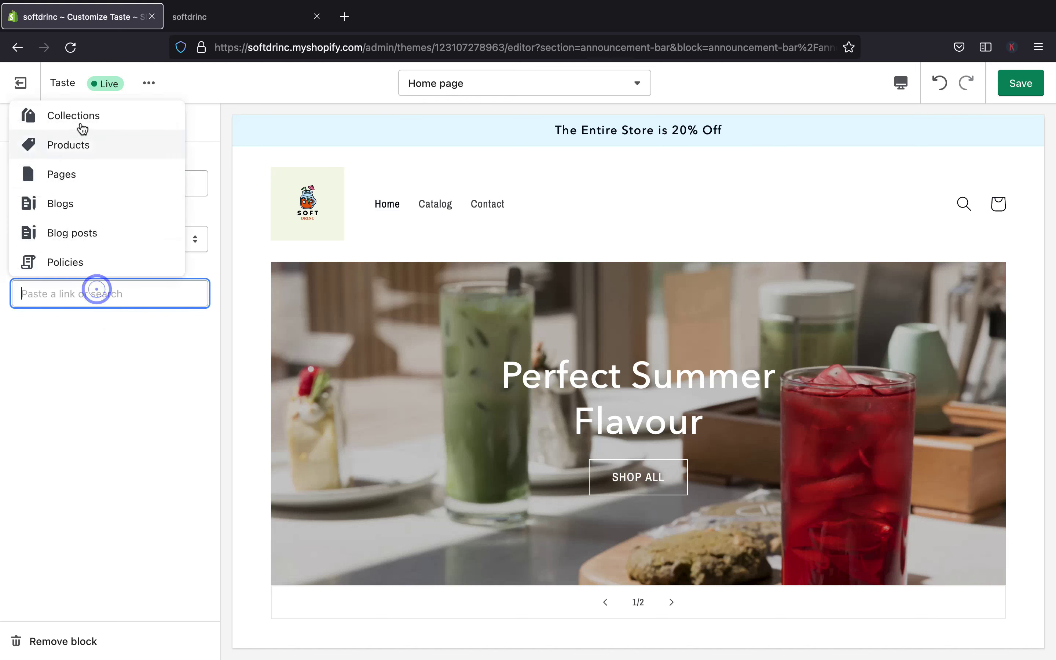
pyautogui.click(79, 144)
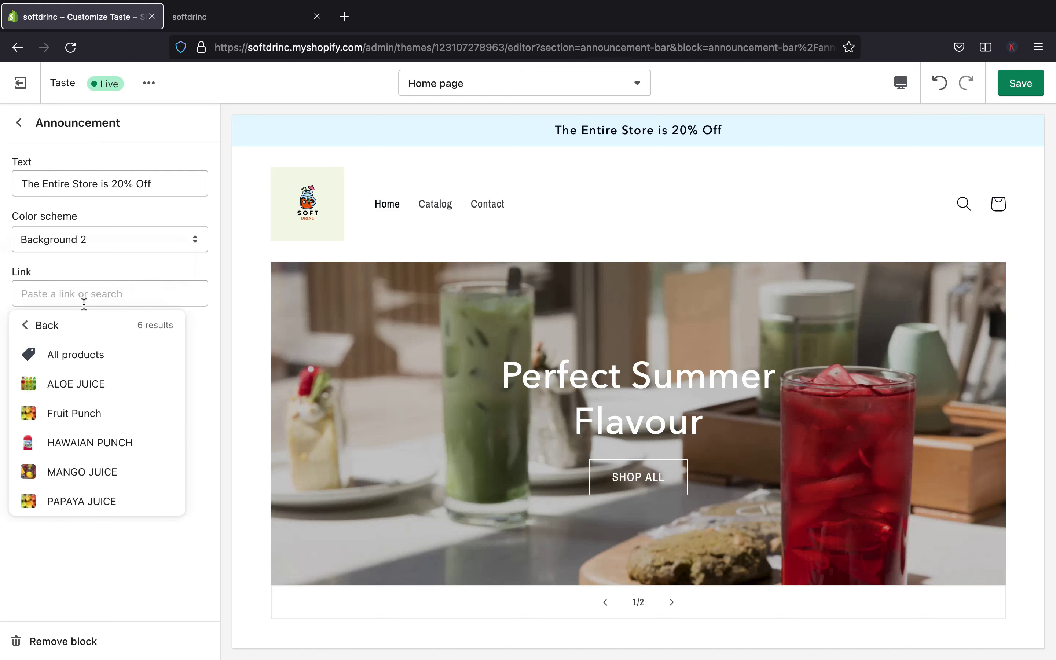
pyautogui.click(72, 354)
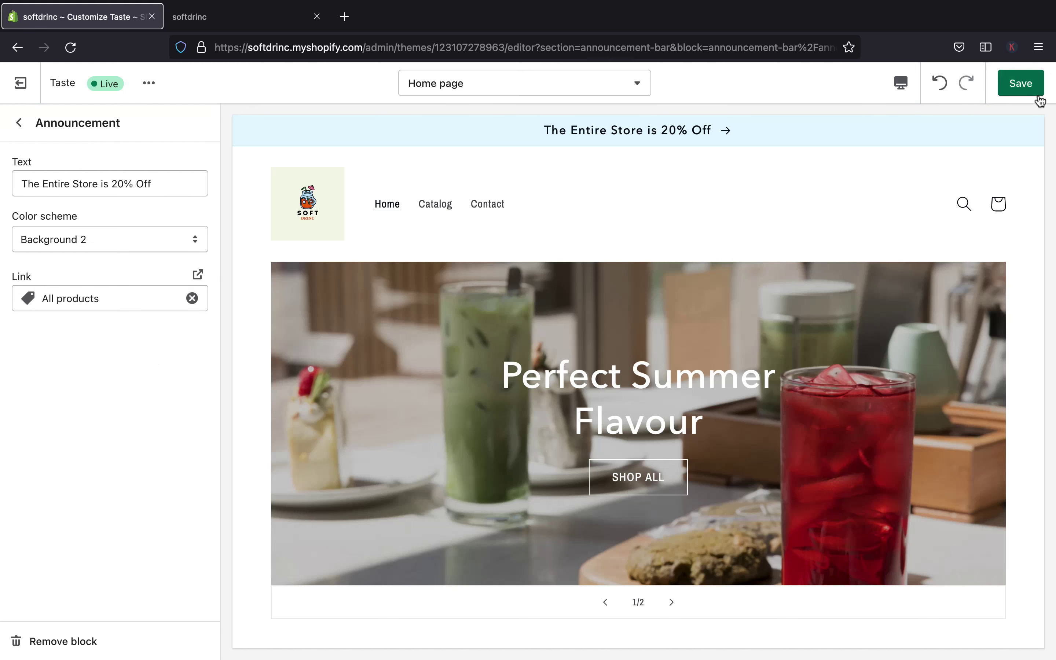
pyautogui.click(1032, 87)
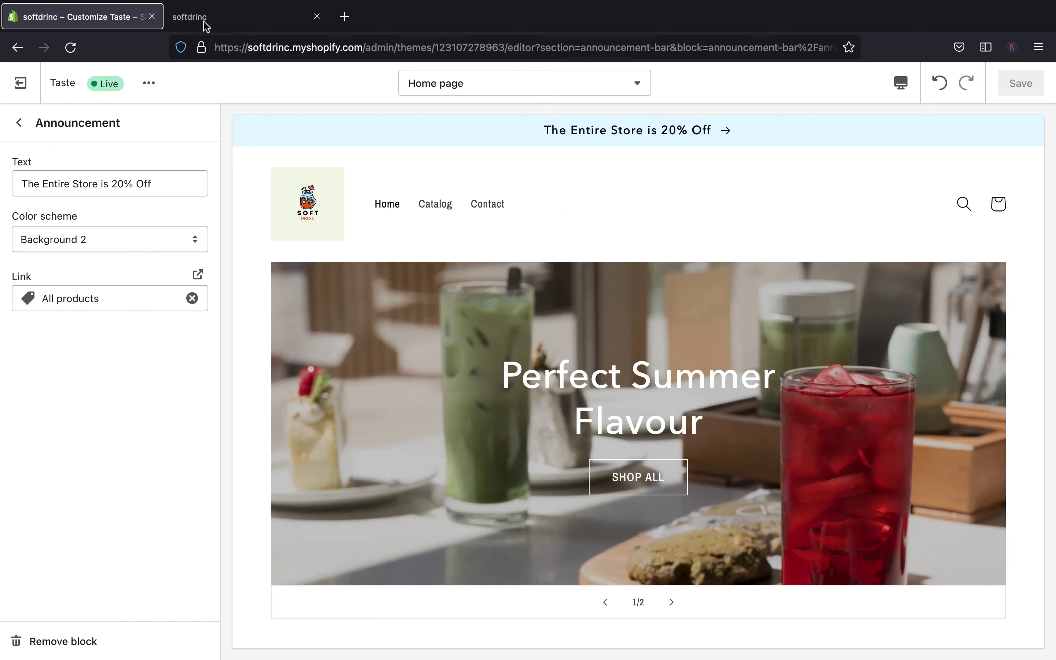
# Exit the theme editor and view the live storefront showing the 20% off announcement bar
pyautogui.click(21, 86)
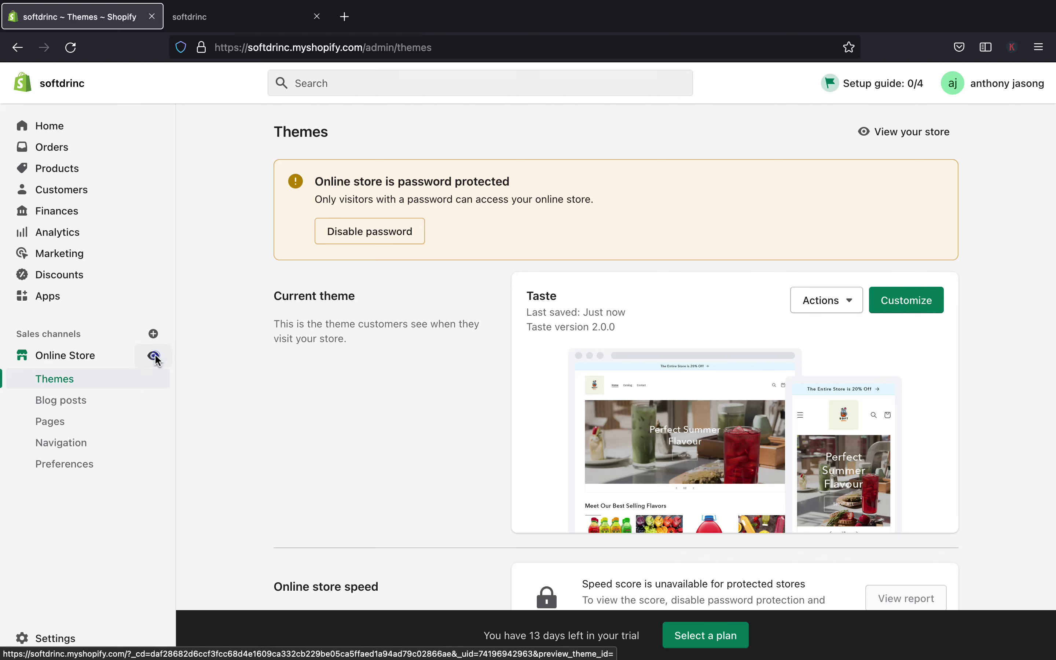
pyautogui.click(154, 358)
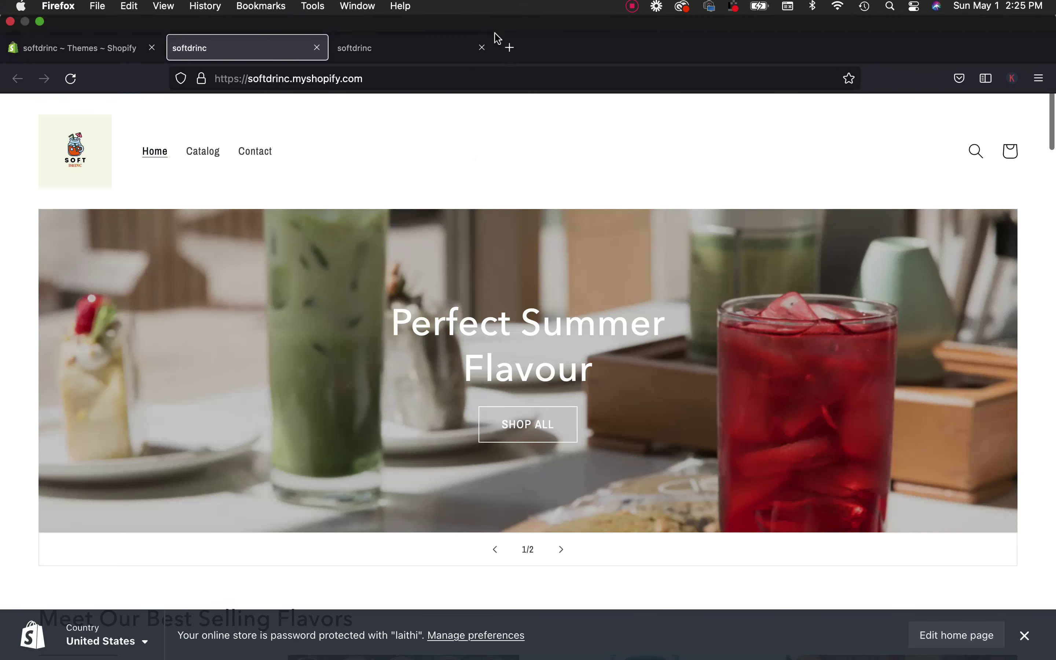
pyautogui.click(482, 19)
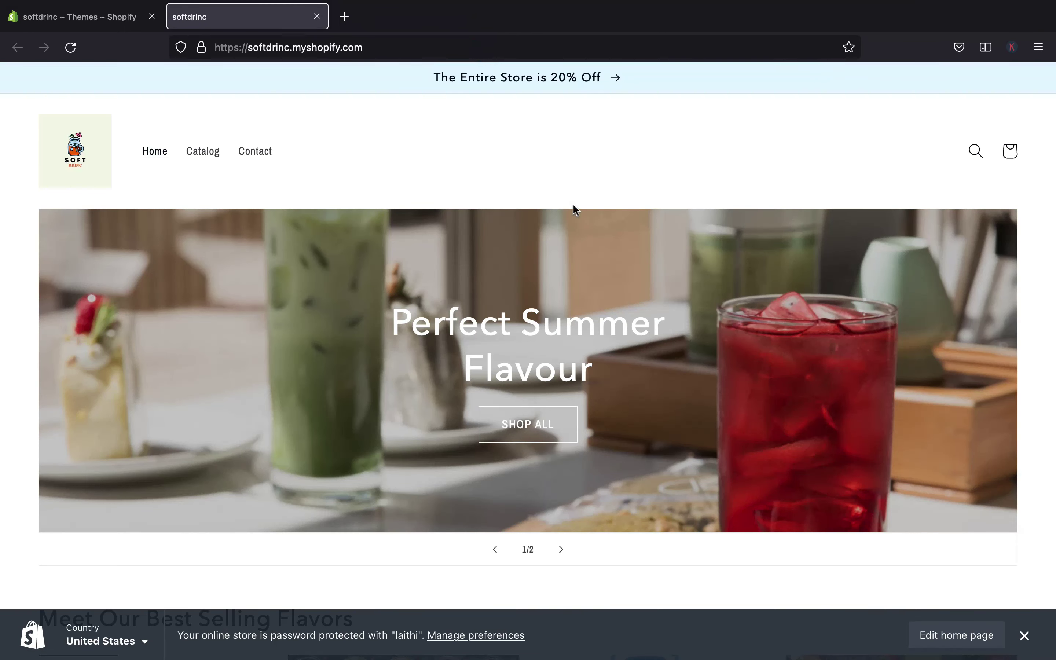
# Follow the announcement bar to the 5-product catalog and browse it
pyautogui.click(523, 83)
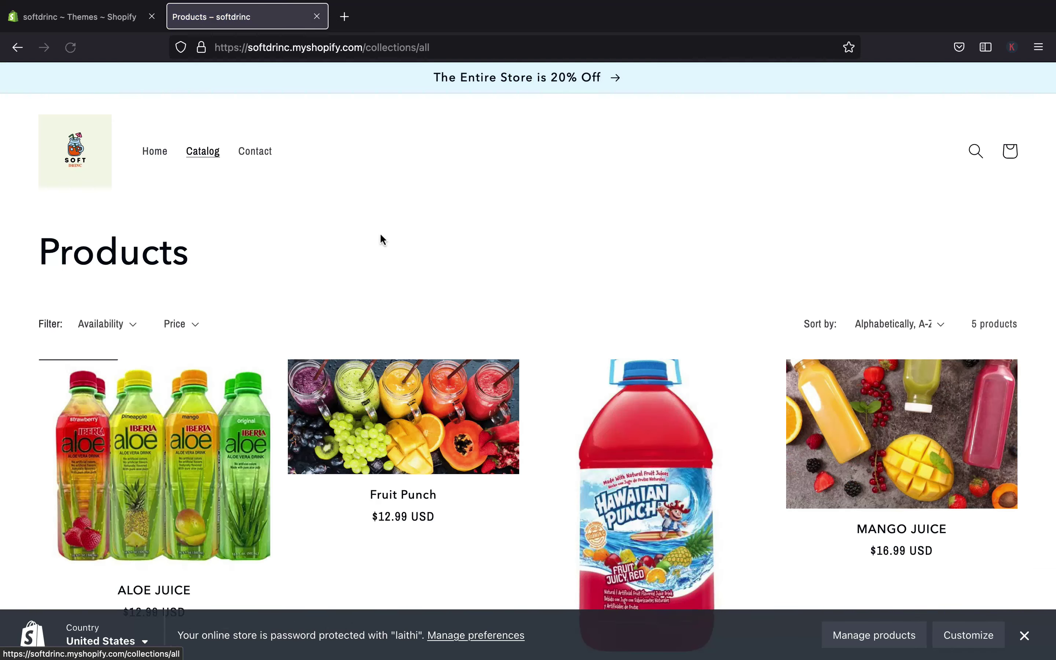
pyautogui.scroll(-10, 379, 240)
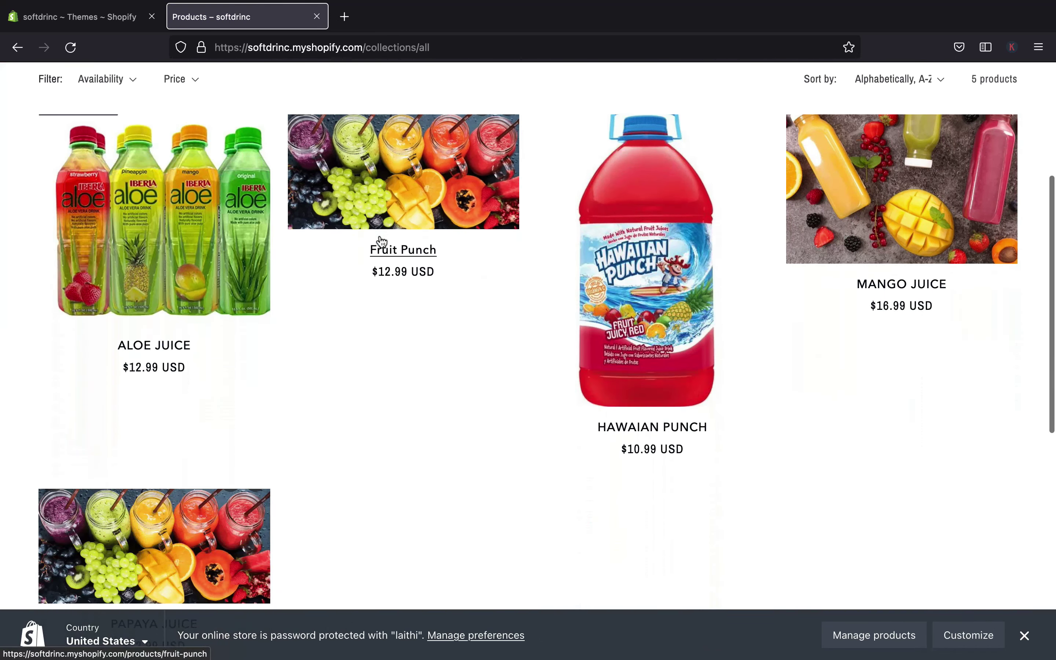
pyautogui.scroll(10, 379, 240)
pyautogui.scroll(-5, 381, 241)
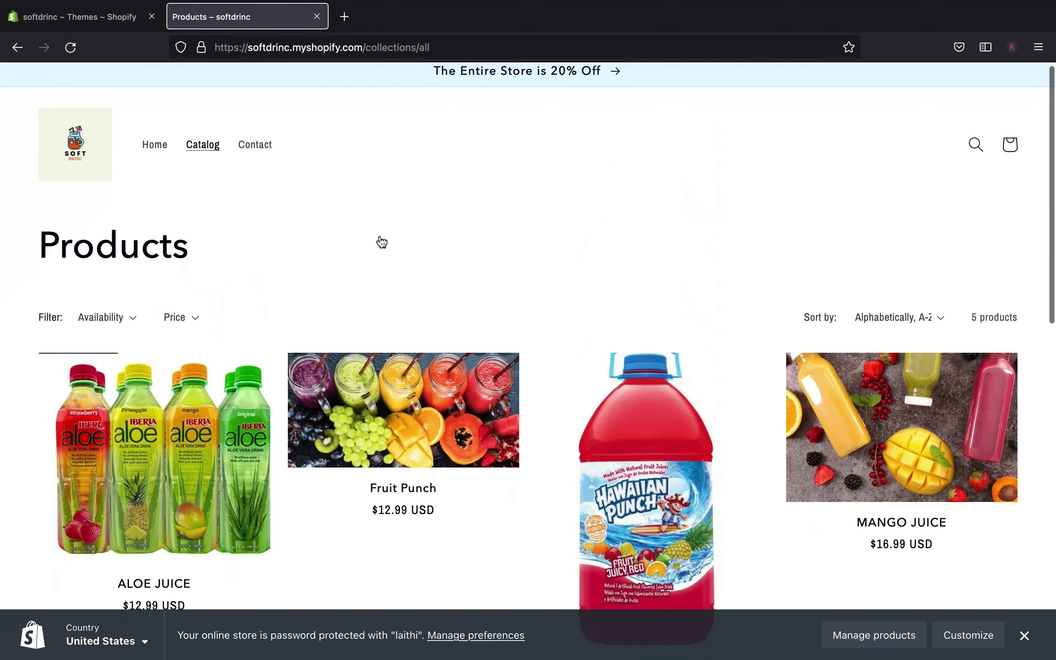
pyautogui.scroll(5, 381, 243)
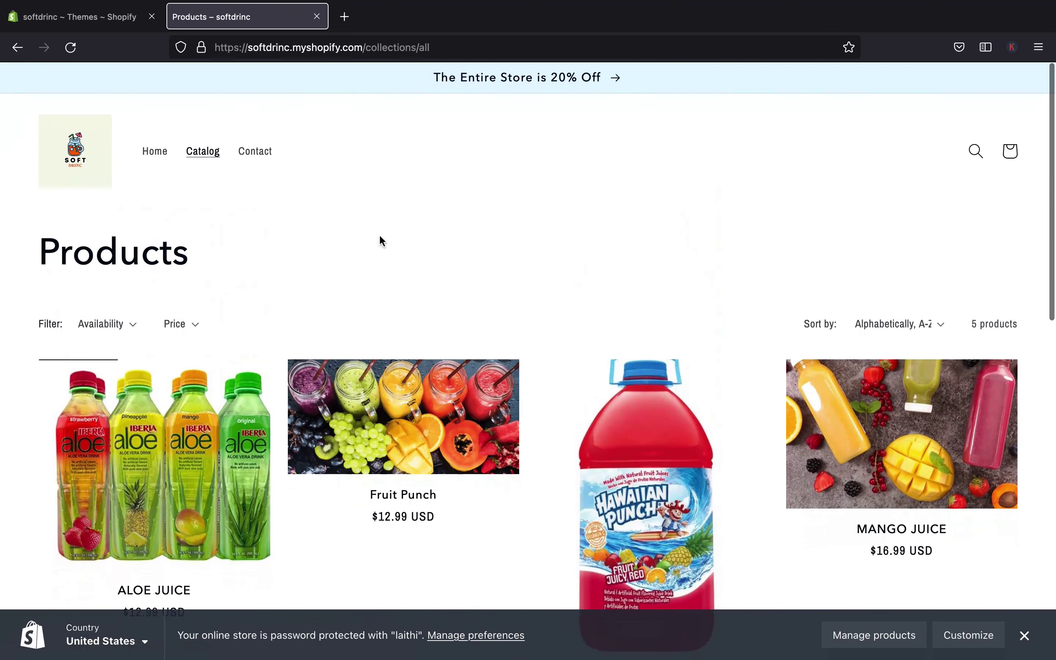
pyautogui.scroll(-3, 400, 327)
pyautogui.scroll(3, 400, 328)
pyautogui.scroll(-3, 400, 327)
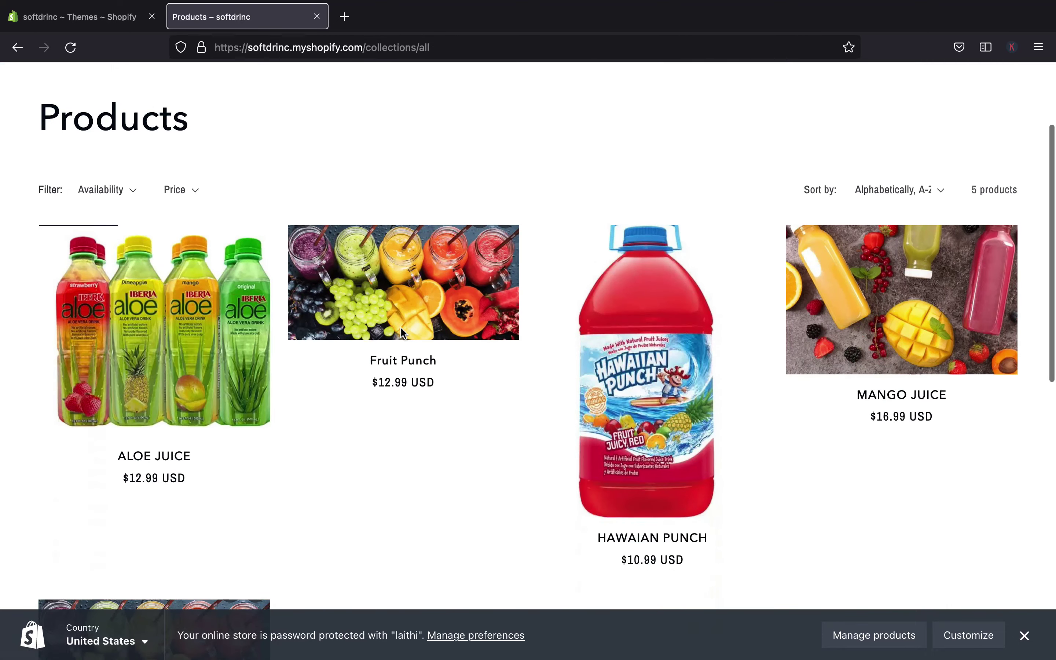
# Open the Fruit Punch product page ($12.99 USD)
pyautogui.click(404, 284)
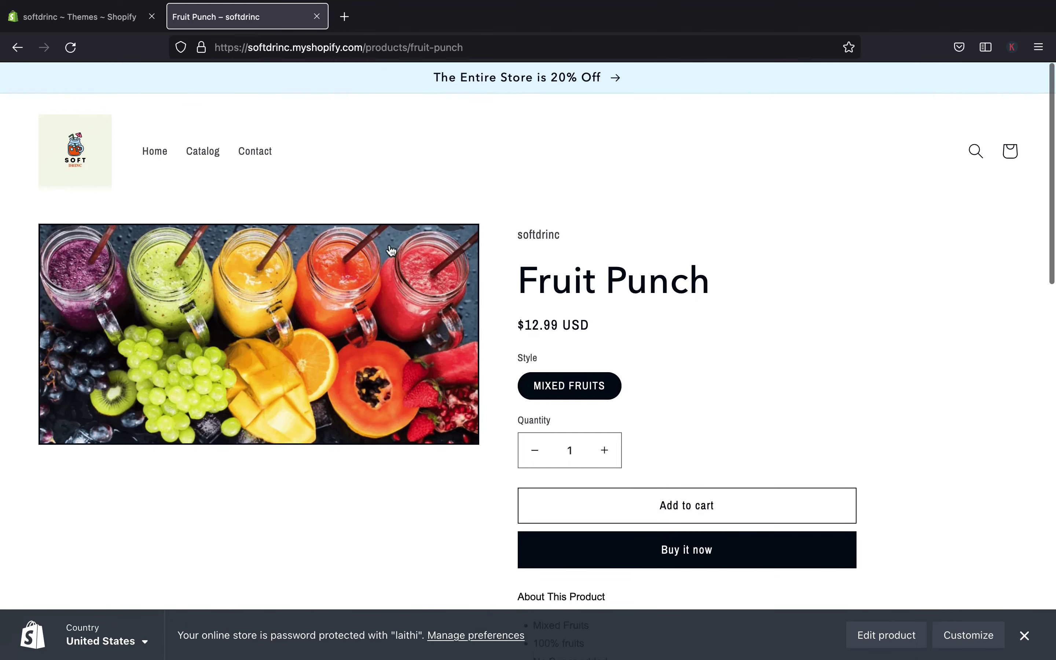
pyautogui.moveTo(454, 274)
pyautogui.moveTo(279, 443)
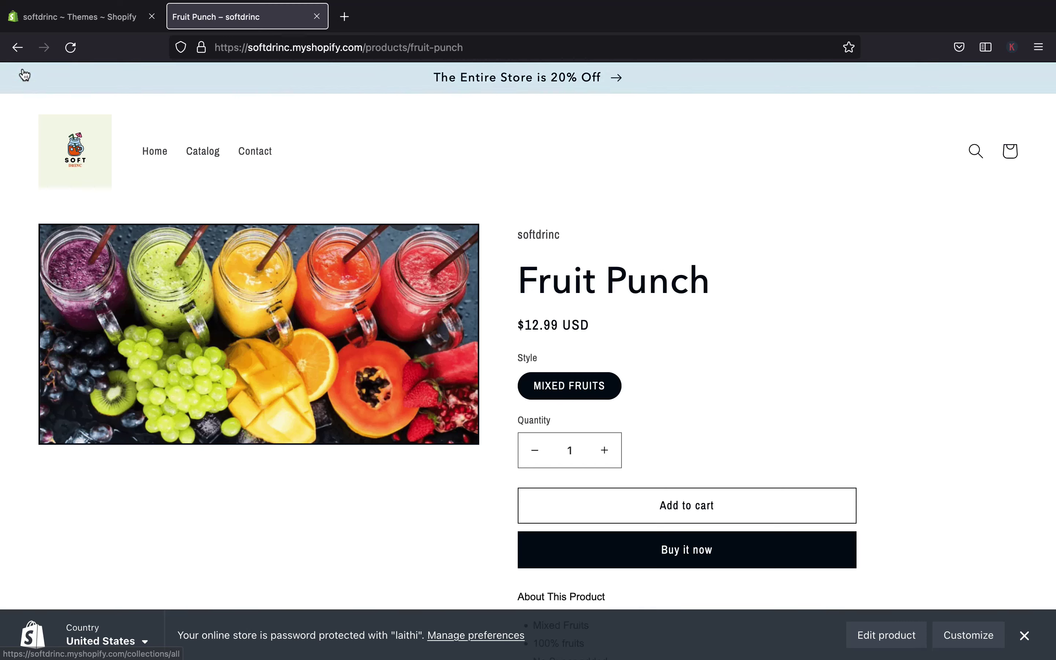
# Go back to the Products catalog, then return to the store home page
pyautogui.click(18, 47)
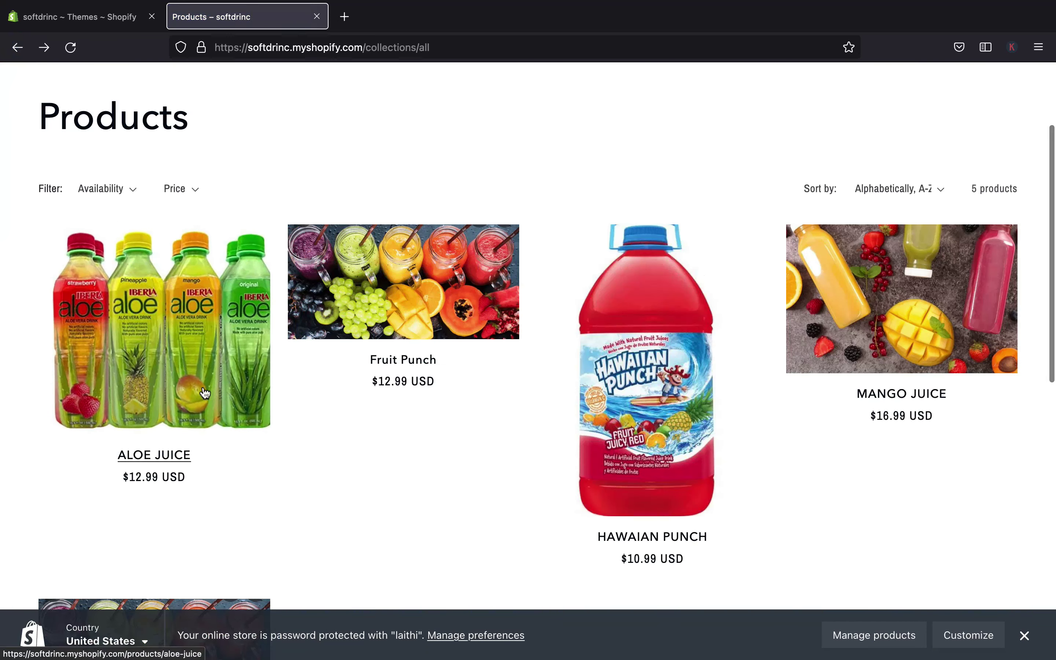
pyautogui.scroll(3, 237, 289)
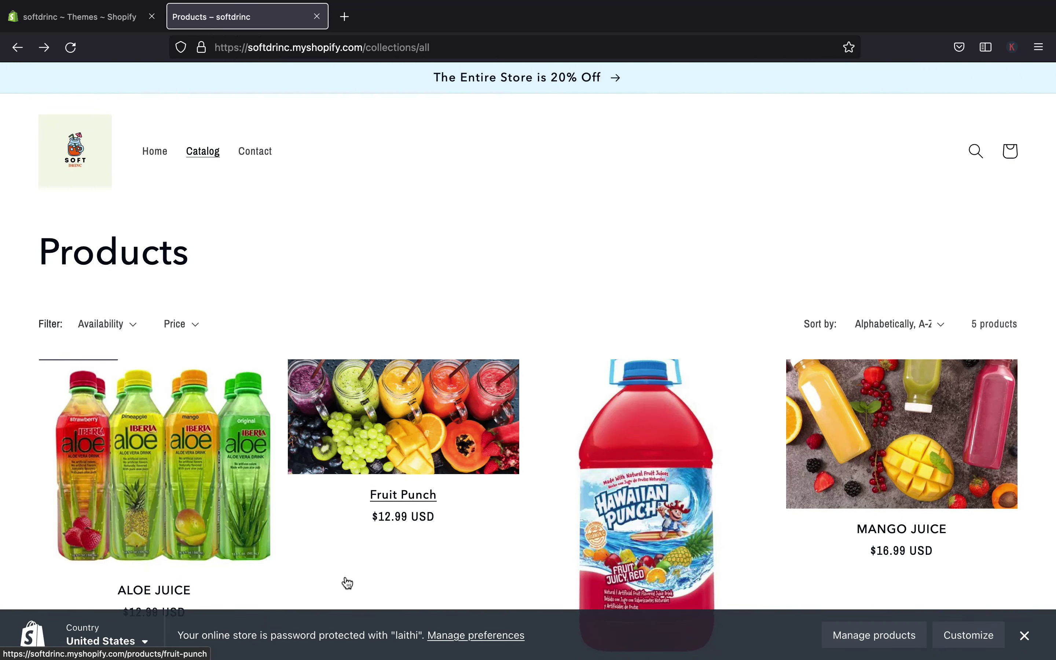
pyautogui.scroll(-3, 344, 582)
pyautogui.scroll(3, 345, 583)
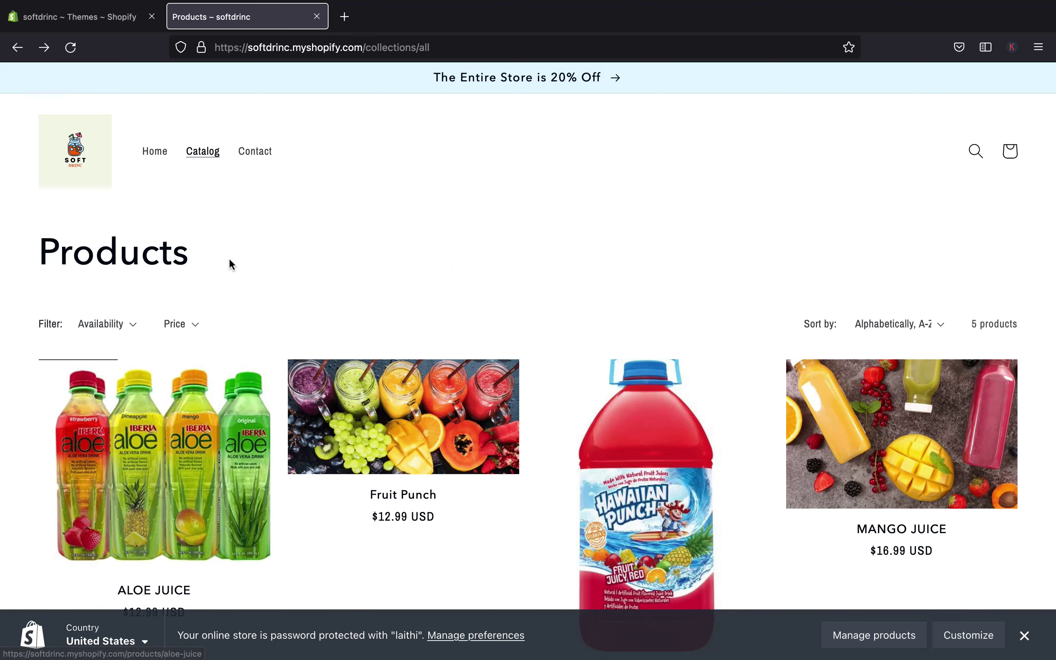
pyautogui.click(161, 156)
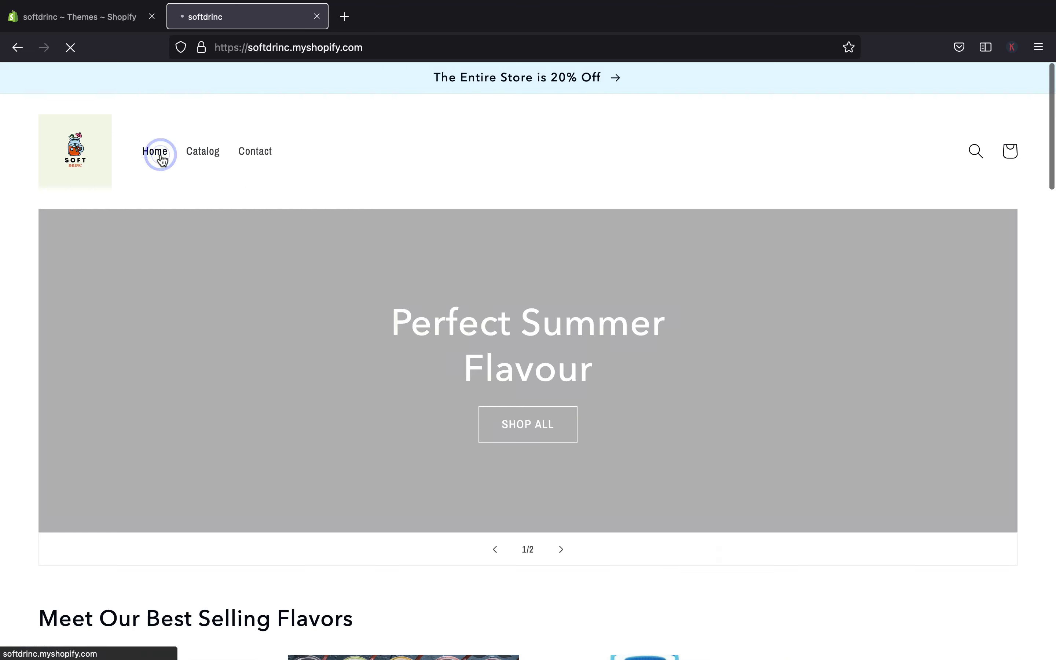